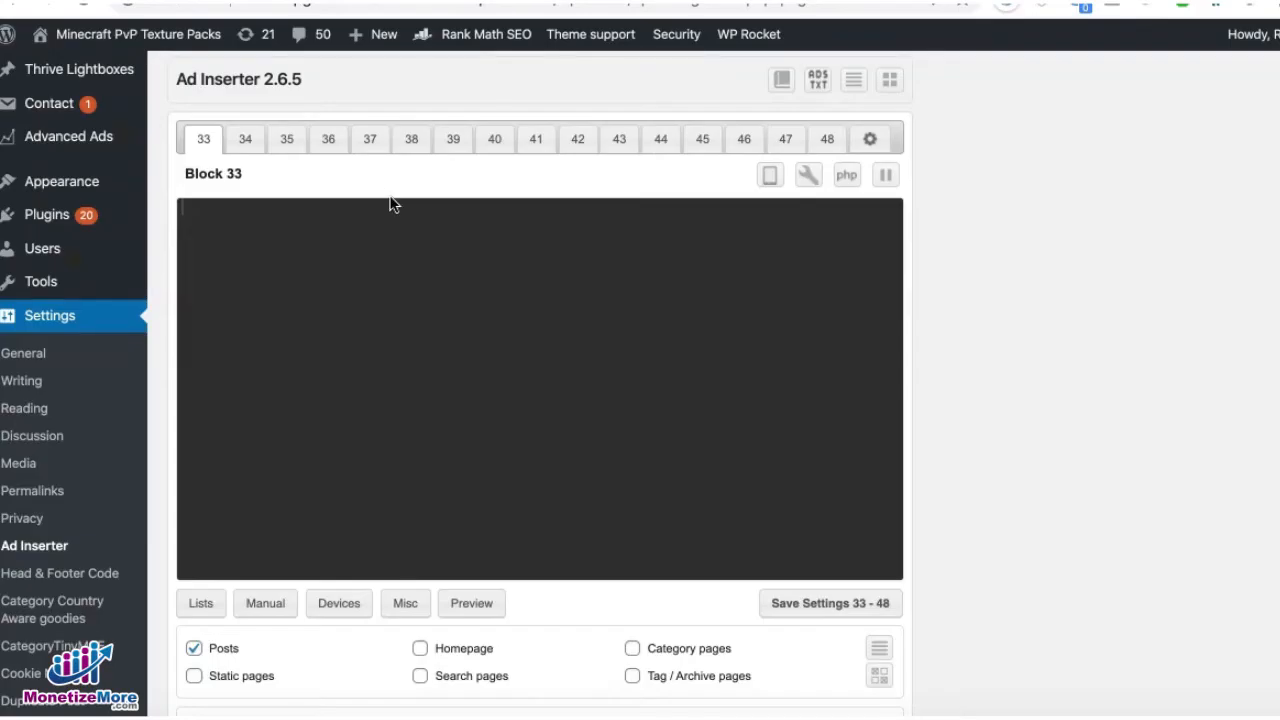
- Add <script src="//m2d.m2.ai/domain.js" async></script> to Ad Inserter's HTML page header code and enable the header code
left_click(870, 141)
left_click(366, 270)
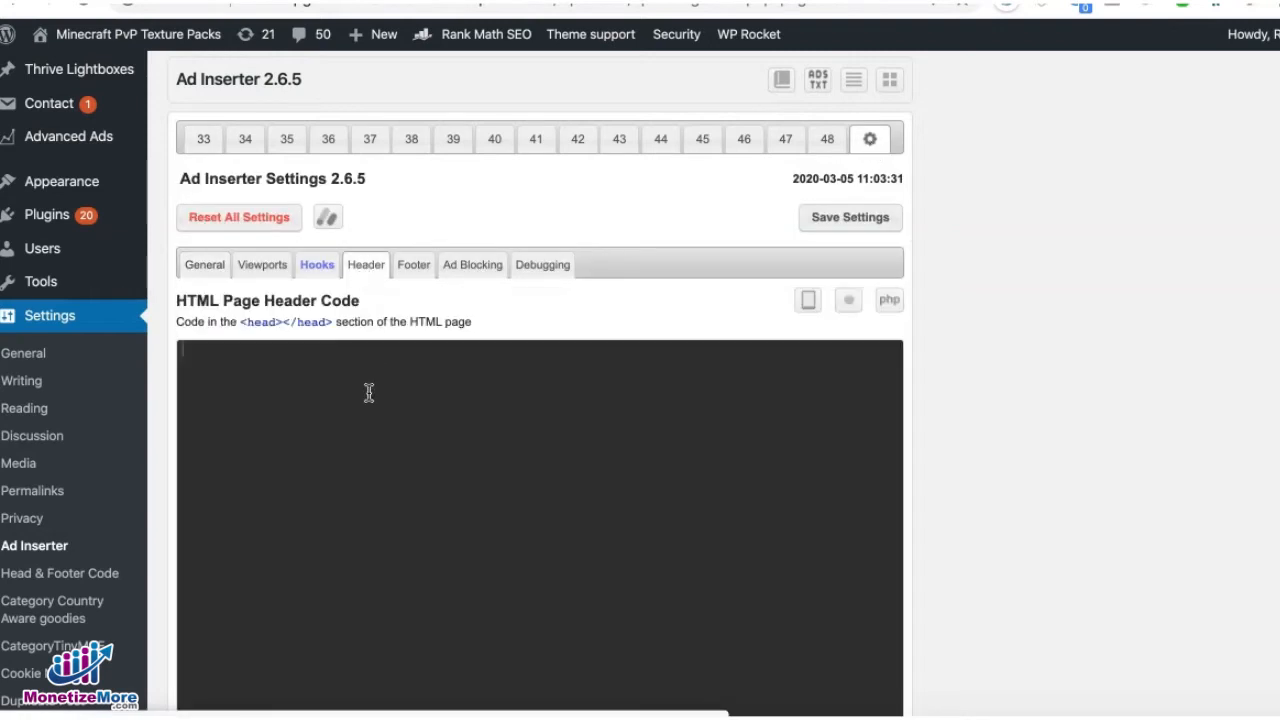
type("<script src=\"//m2d.m2.ai/domain.js\" async></script>")
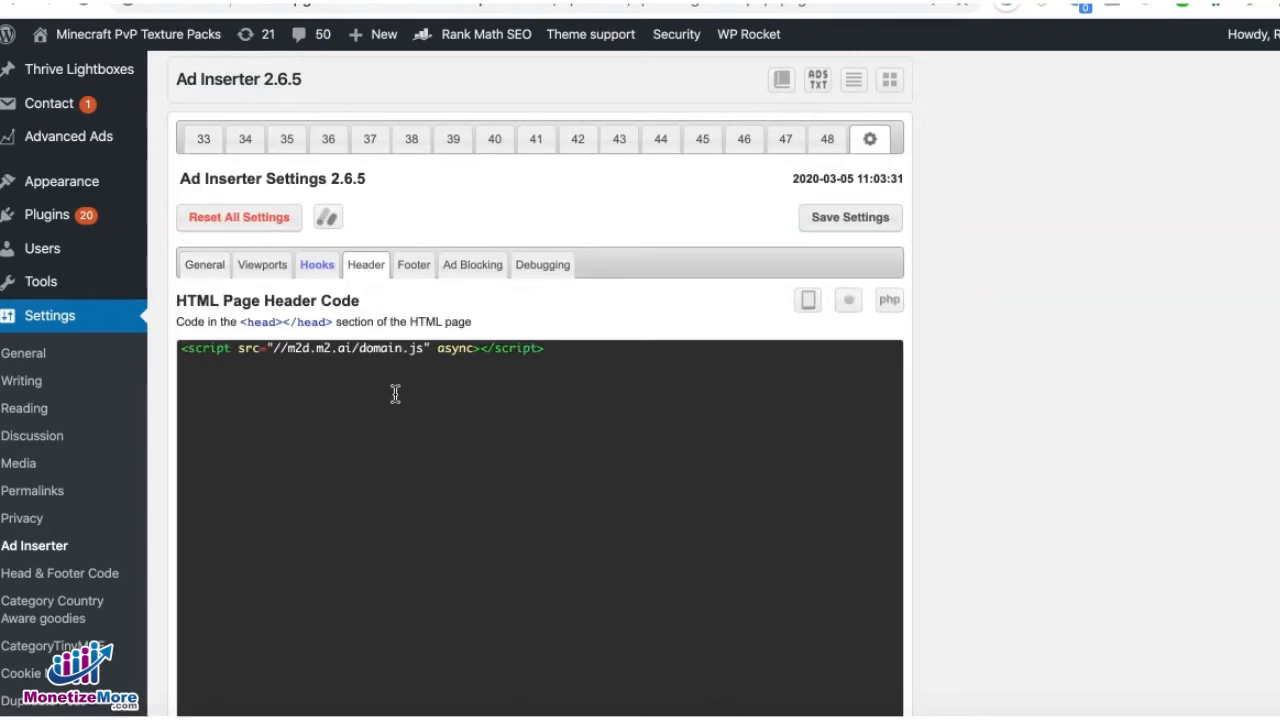
left_click(846, 303)
- Clear all code from the HTML page header section
key("super+a")
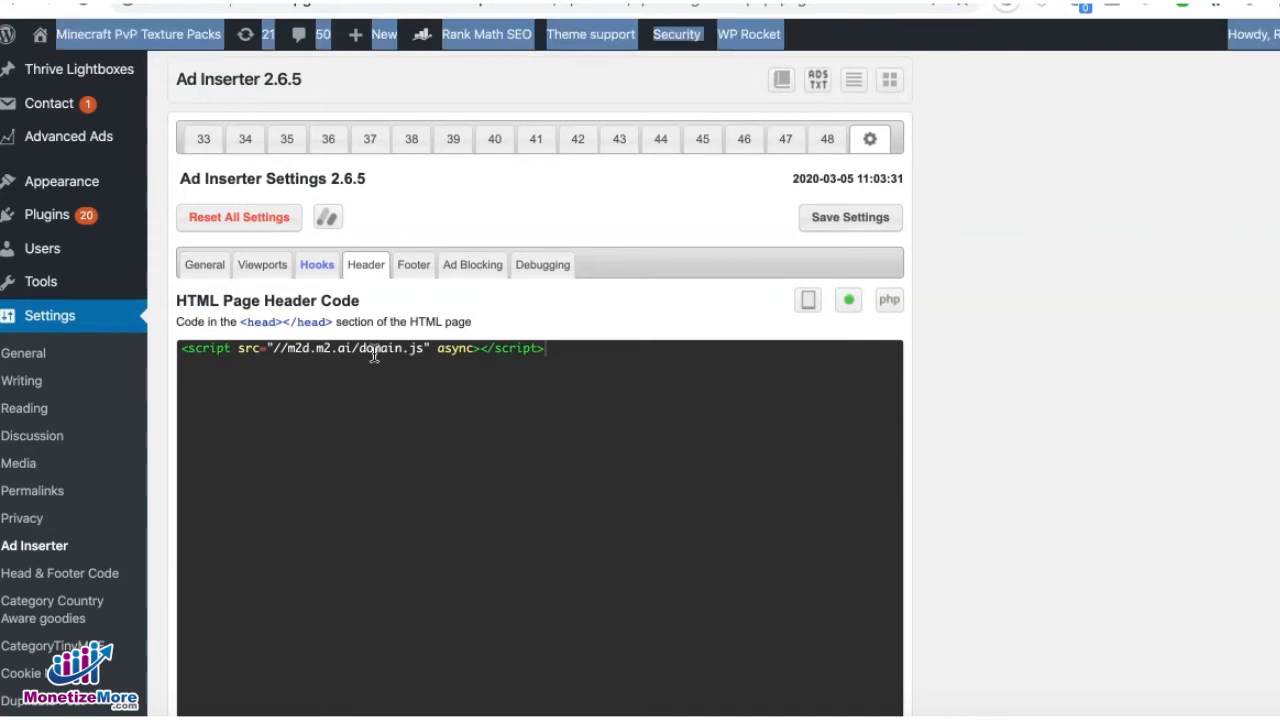
scroll(374, 355, "down", 2)
left_click(484, 276)
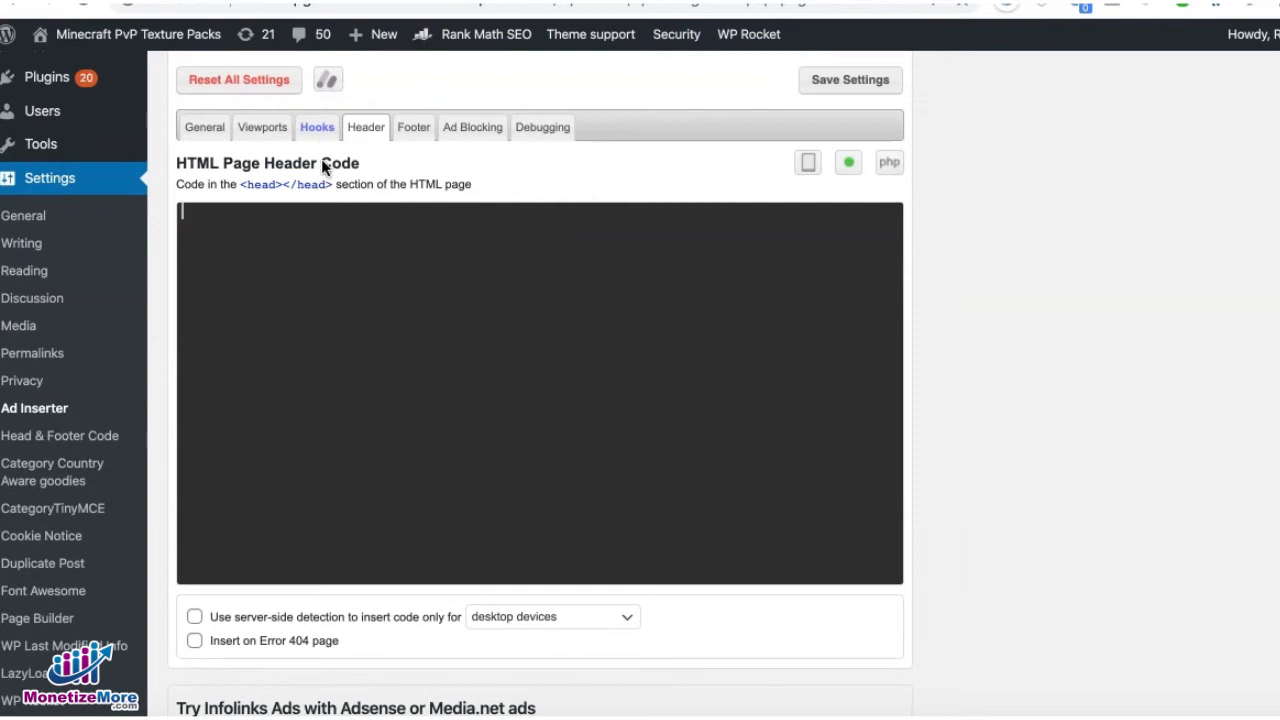
- Review the custom hooks' names, actions and enabled state, especially Hook 1 for the header source code
left_click(316, 127)
left_click_drag(445, 197, 303, 201)
left_click(634, 197)
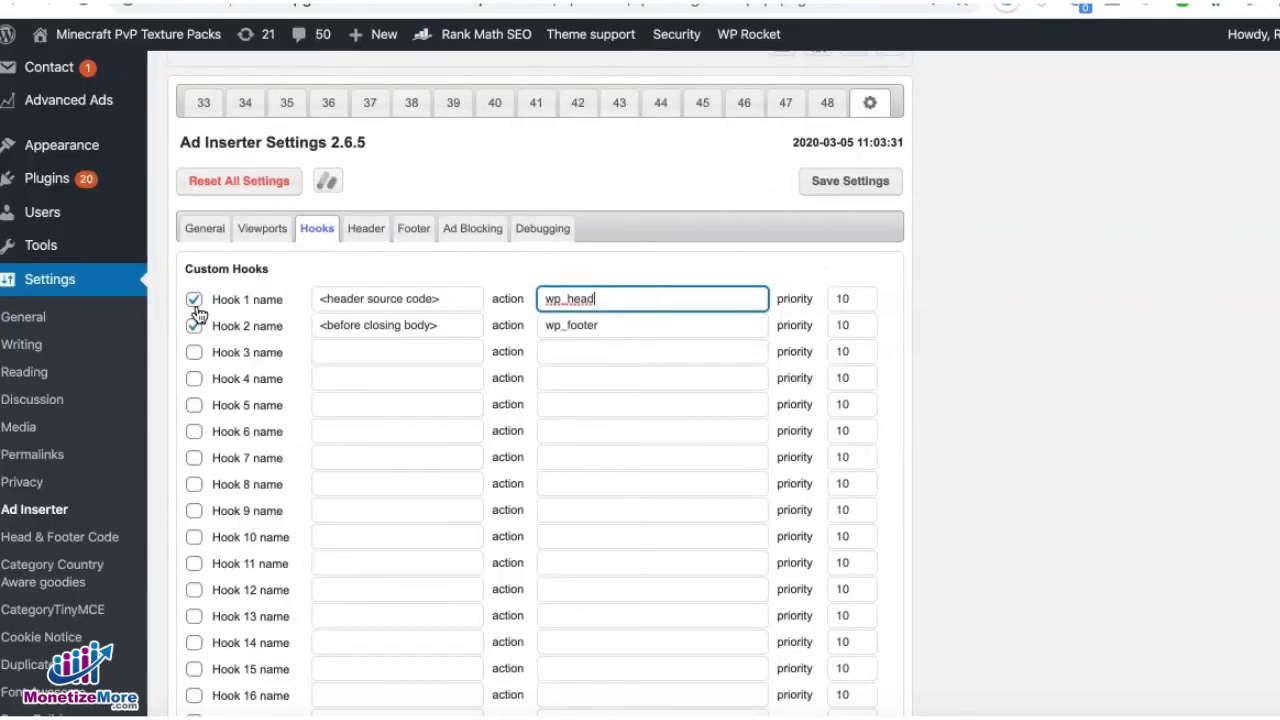
left_click(193, 299)
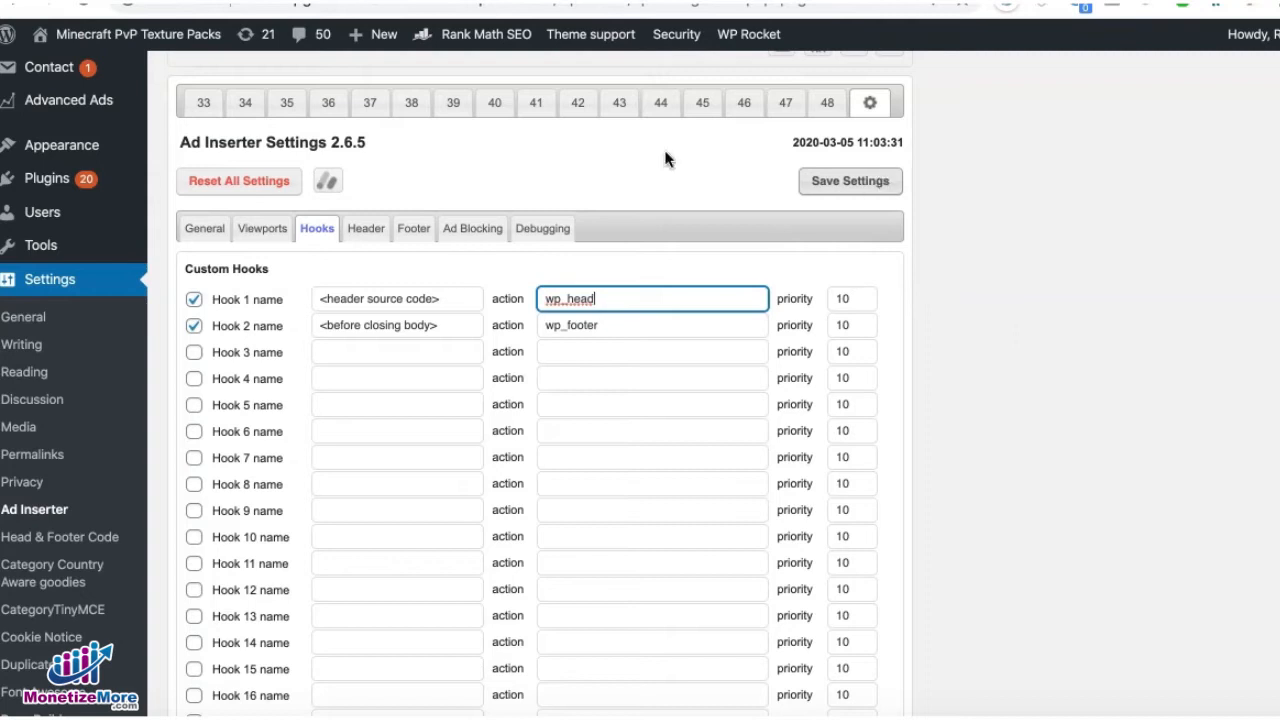
- Configure Block 33 to insert <script src="//m2d.m2.ai/domain.js" async></script> only on the homepage at <header source code>
left_click(203, 102)
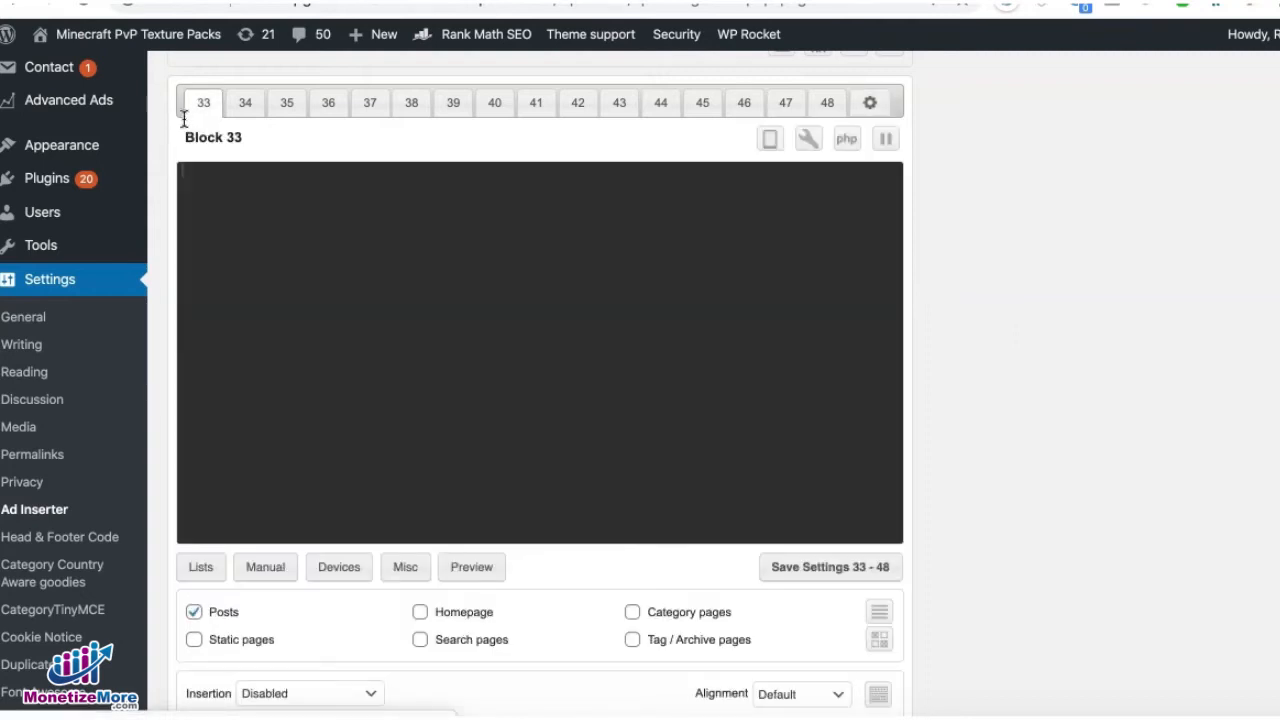
type("<script src=\"//m2d.m2.ai/domain.js\" async></script>")
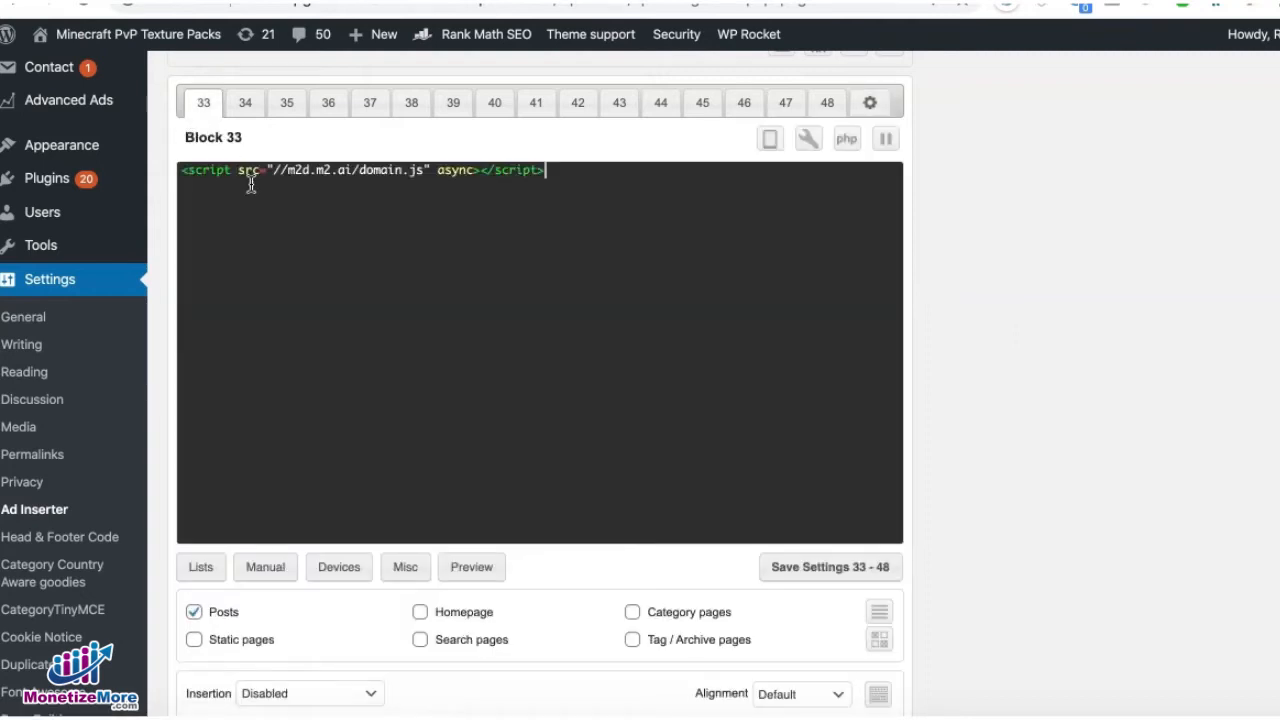
scroll(346, 252, "down", 2)
left_click(193, 514)
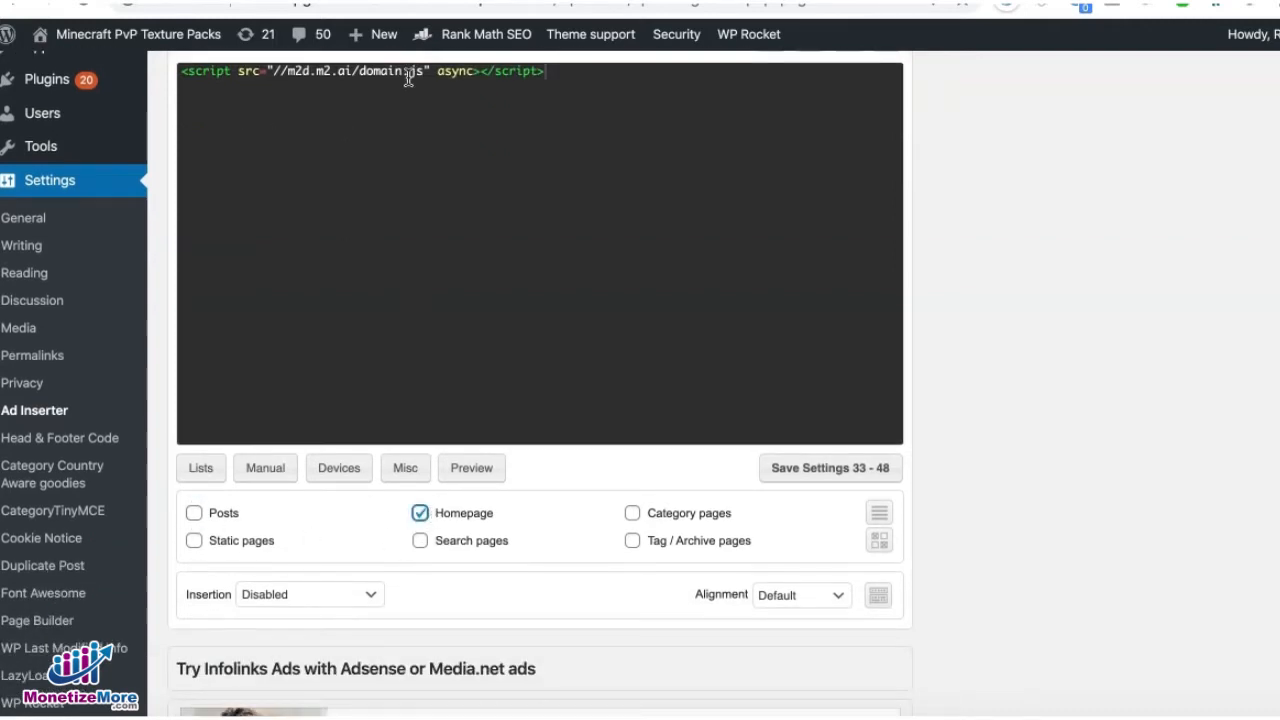
left_click(360, 598)
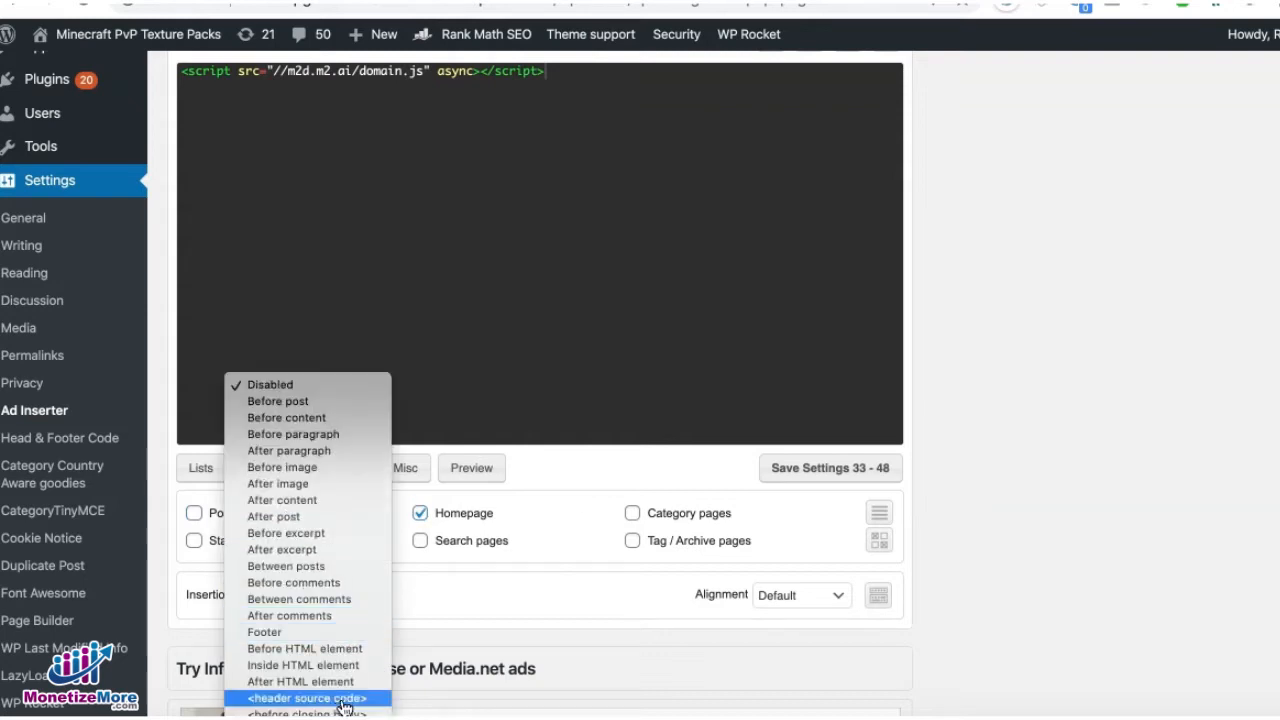
left_click(343, 698)
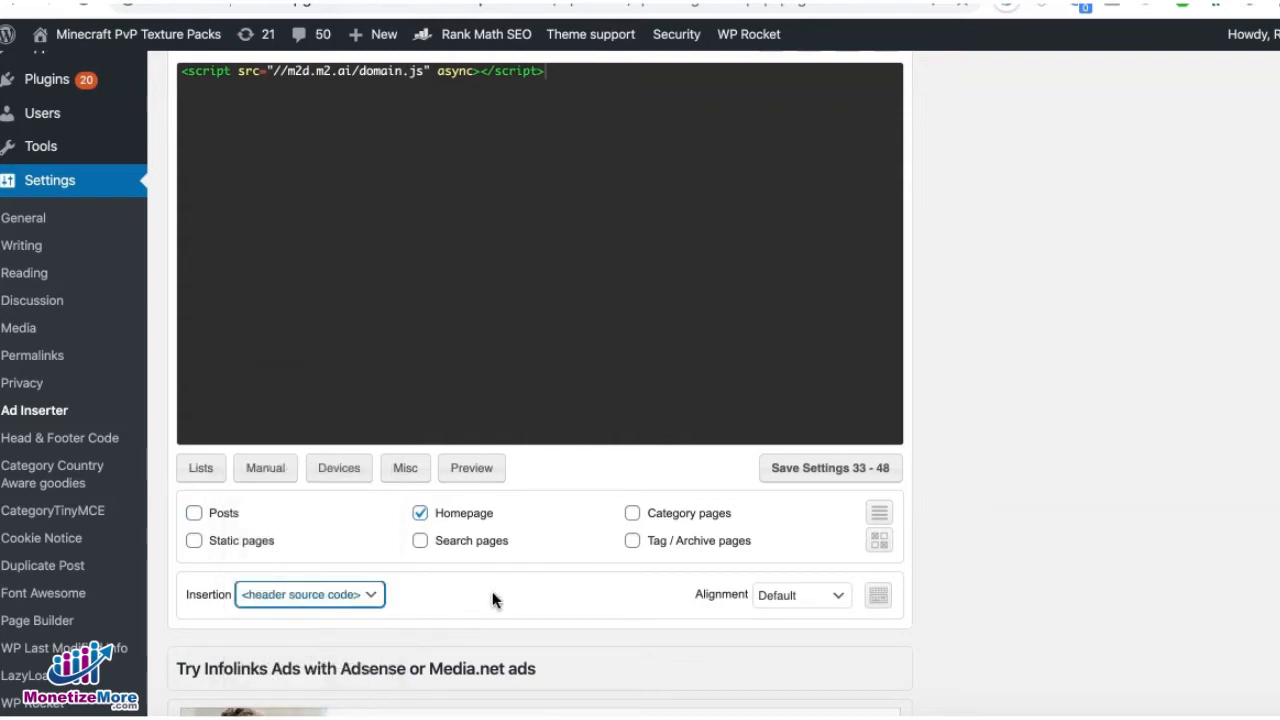
- Configure Block 34 to insert the same domain.js script on posts, static, search, category and tag/archive pages at <header source code>
scroll(490, 594, "up", 2)
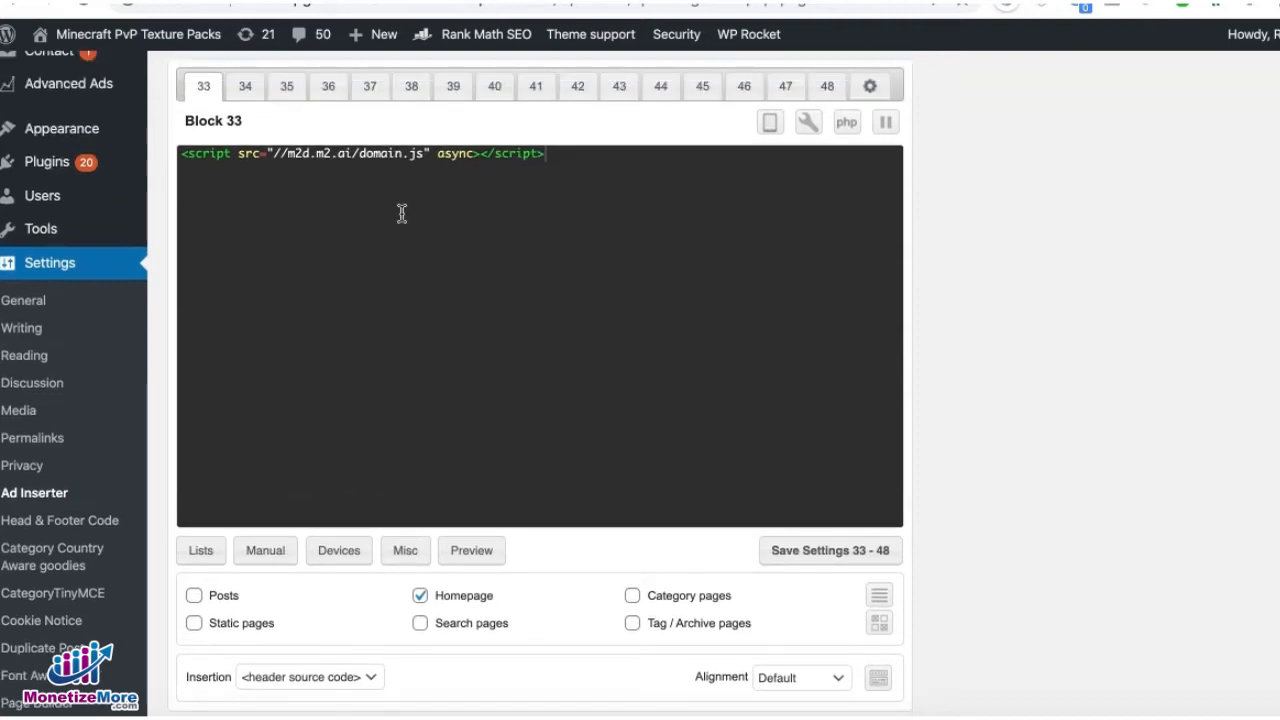
left_click(262, 88)
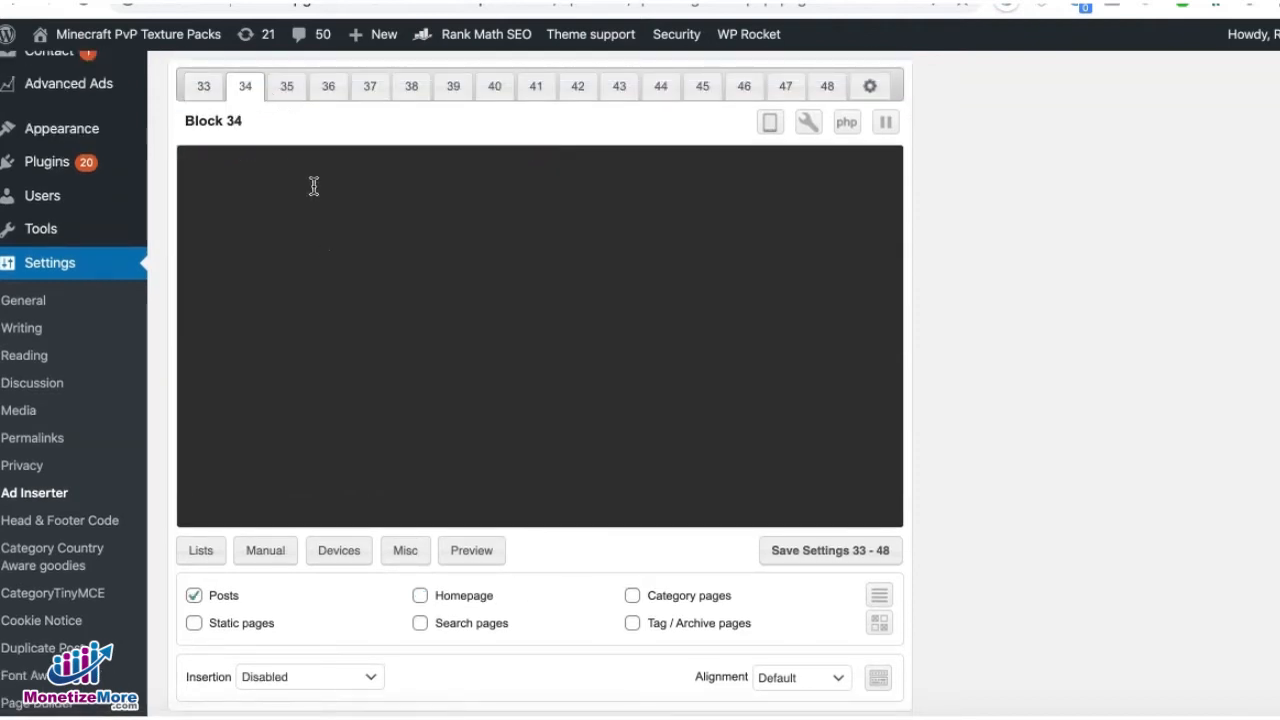
type("<script src=\"//m2d.m2.ai/domain.js\" async></script>")
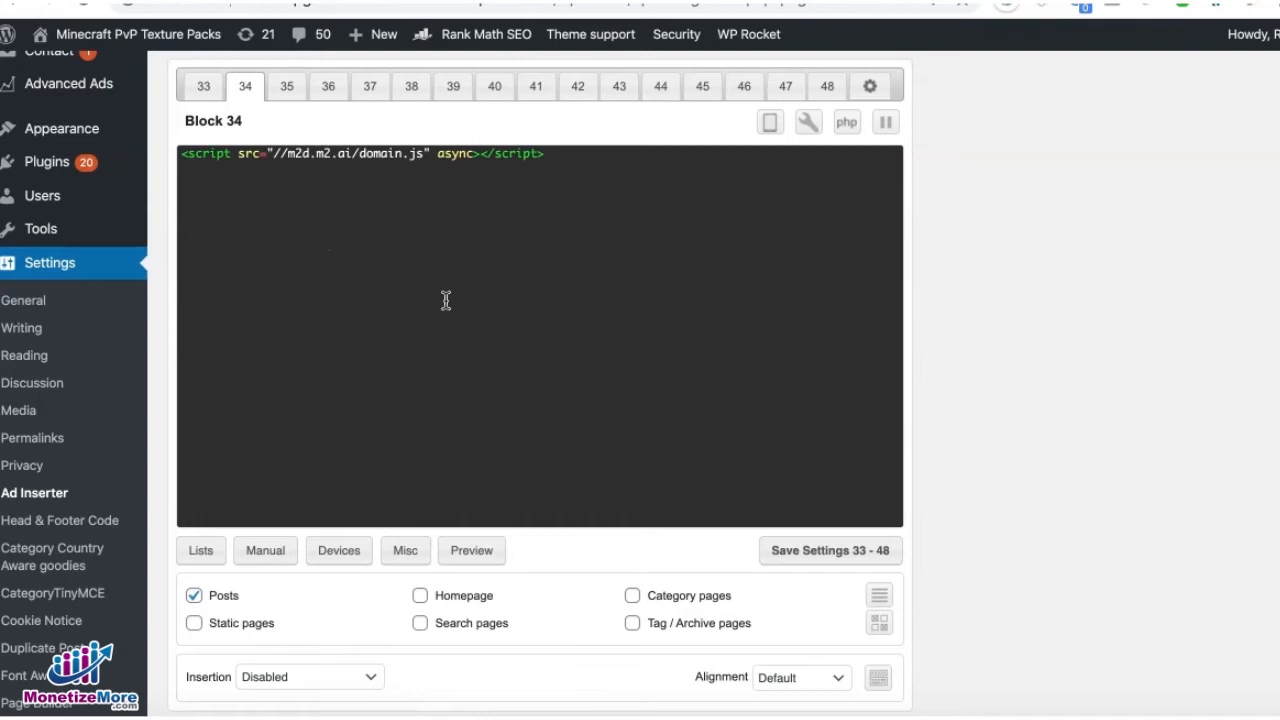
scroll(440, 295, "down", 5)
scroll(300, 450, "up", 3)
left_click(197, 531)
left_click(420, 528)
left_click(632, 501)
left_click(632, 528)
left_click(350, 584)
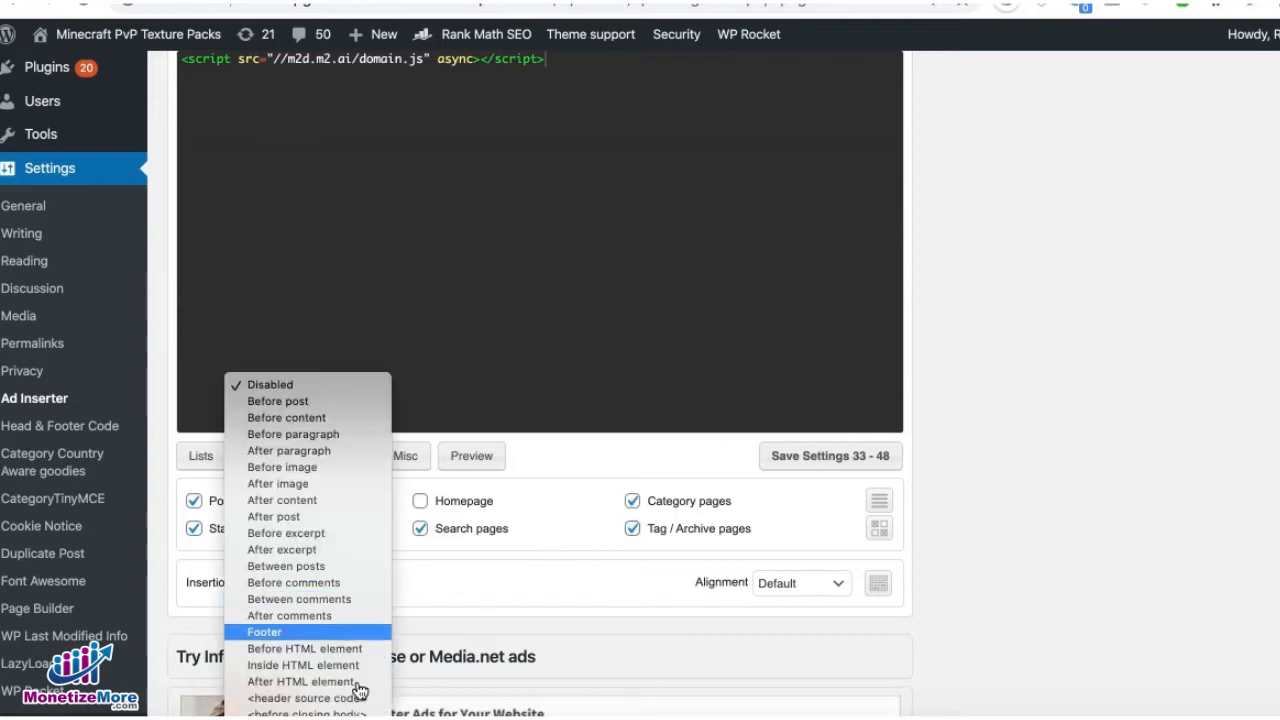
left_click(330, 690)
- Delete the script code from Block 34 and Block 33
scroll(516, 577, "up", 2)
left_click_drag(606, 281, 188, 279)
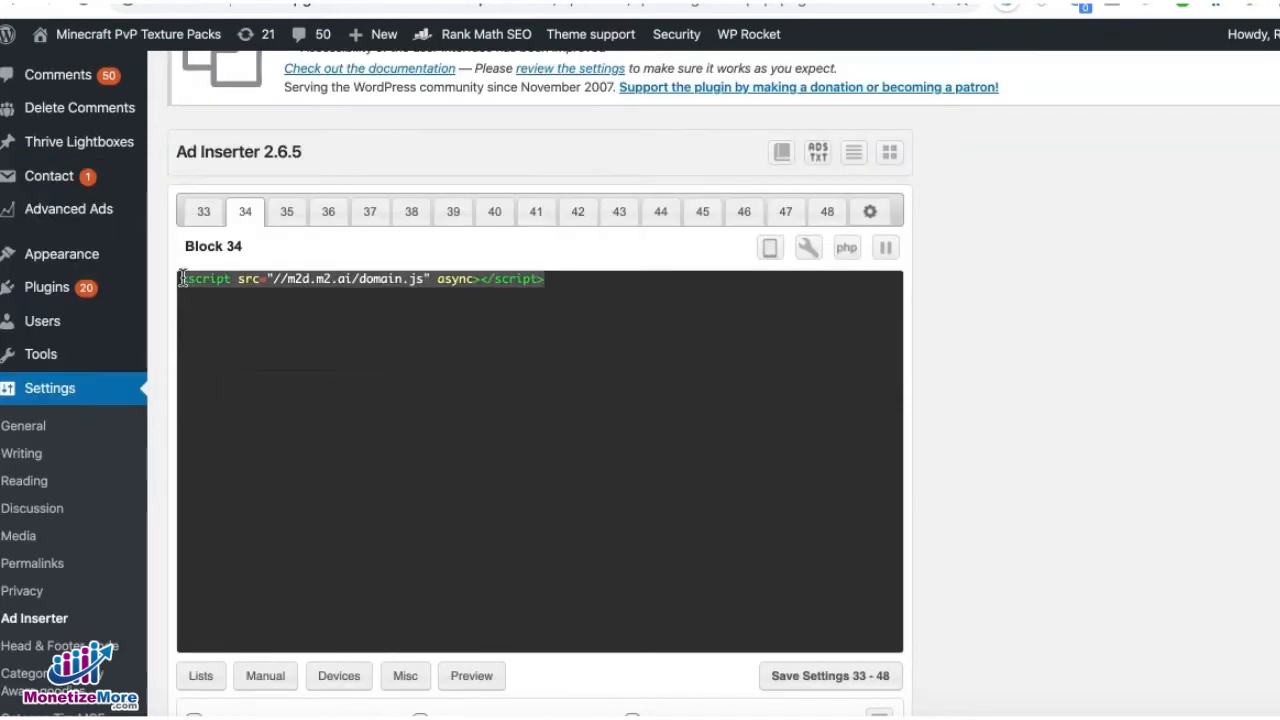
key("BackSpace")
left_click(203, 211)
left_click_drag(193, 268, 140, 284)
key("BackSpace")
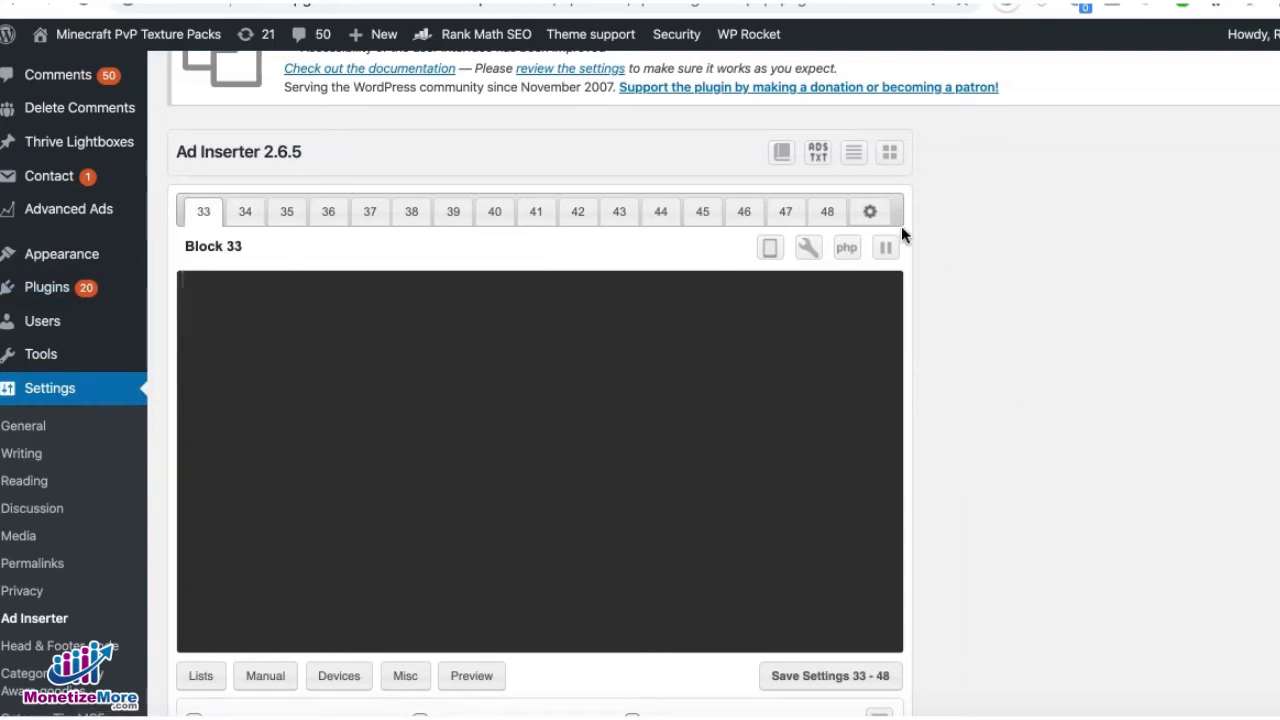
- Switch to the text editor for the top_728x90 tag, return to Chrome and enter <div id="top_728x90"></div> in Block 33
key("super+Tab")
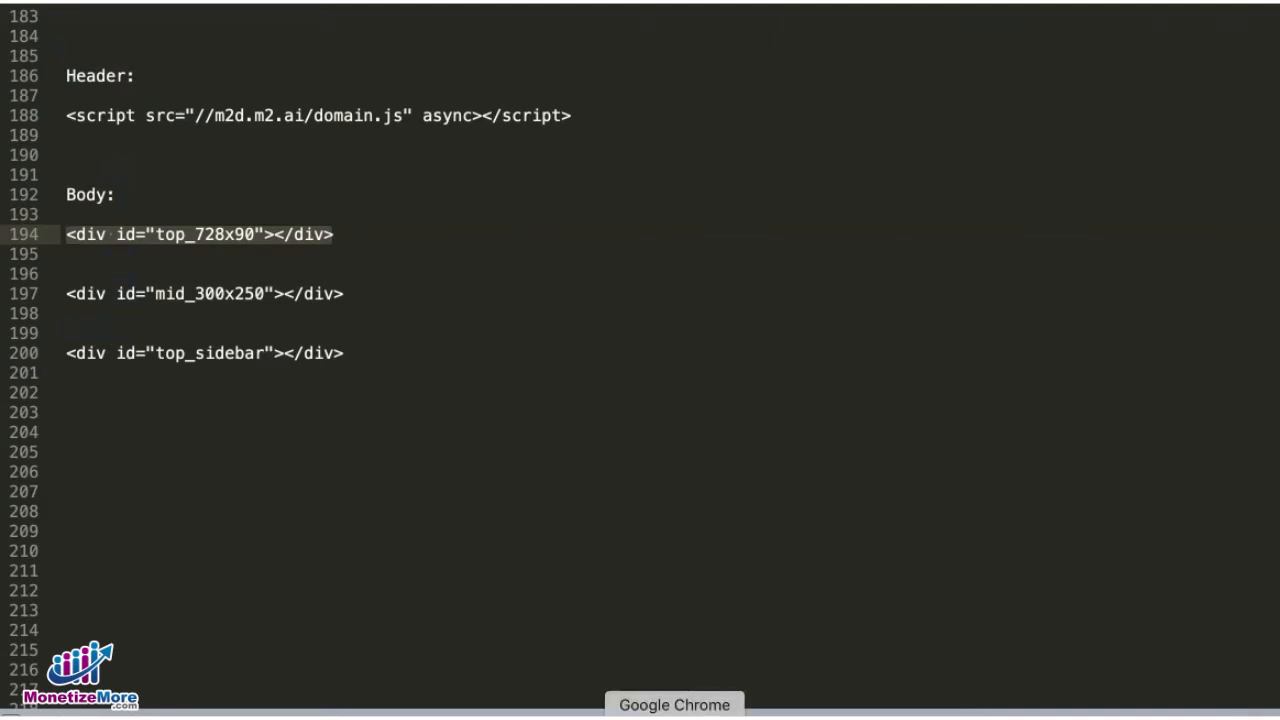
left_click(677, 712)
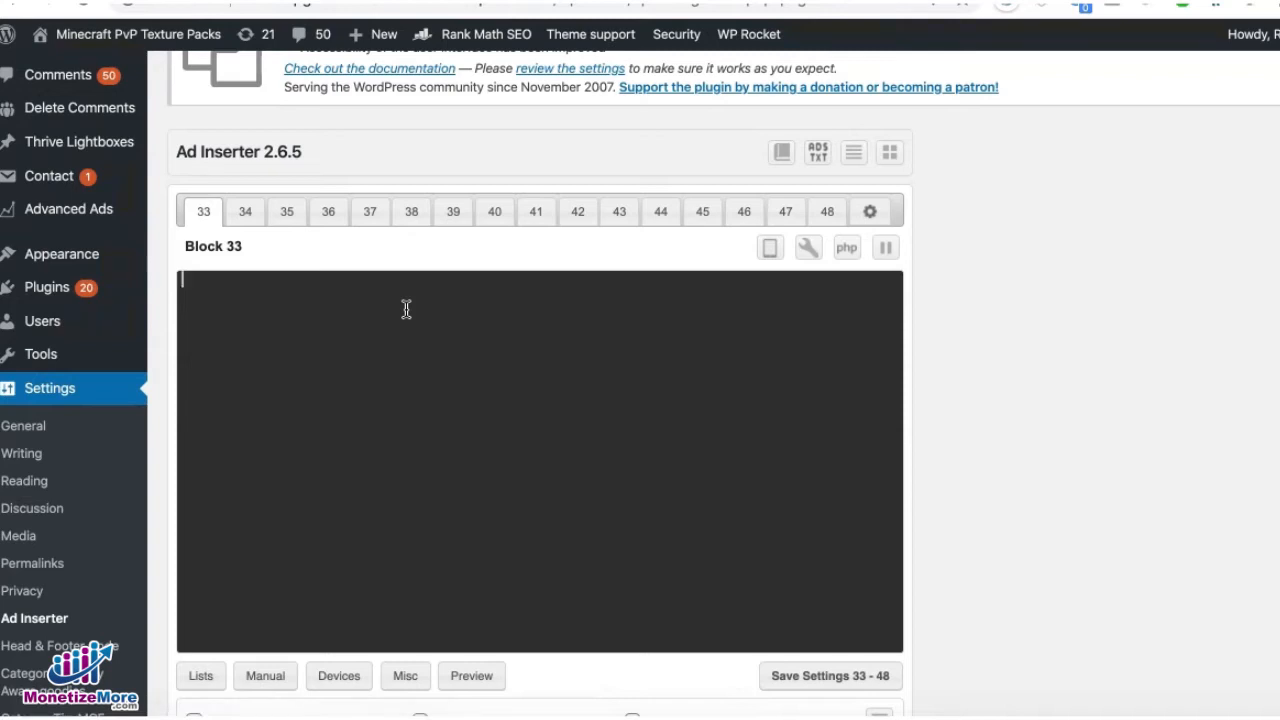
type("<div id=\"top_728x90\"></div>")
- Enable Block 33 for posts, category pages, search pages and tag/archive pages as well
scroll(455, 353, "down", 3)
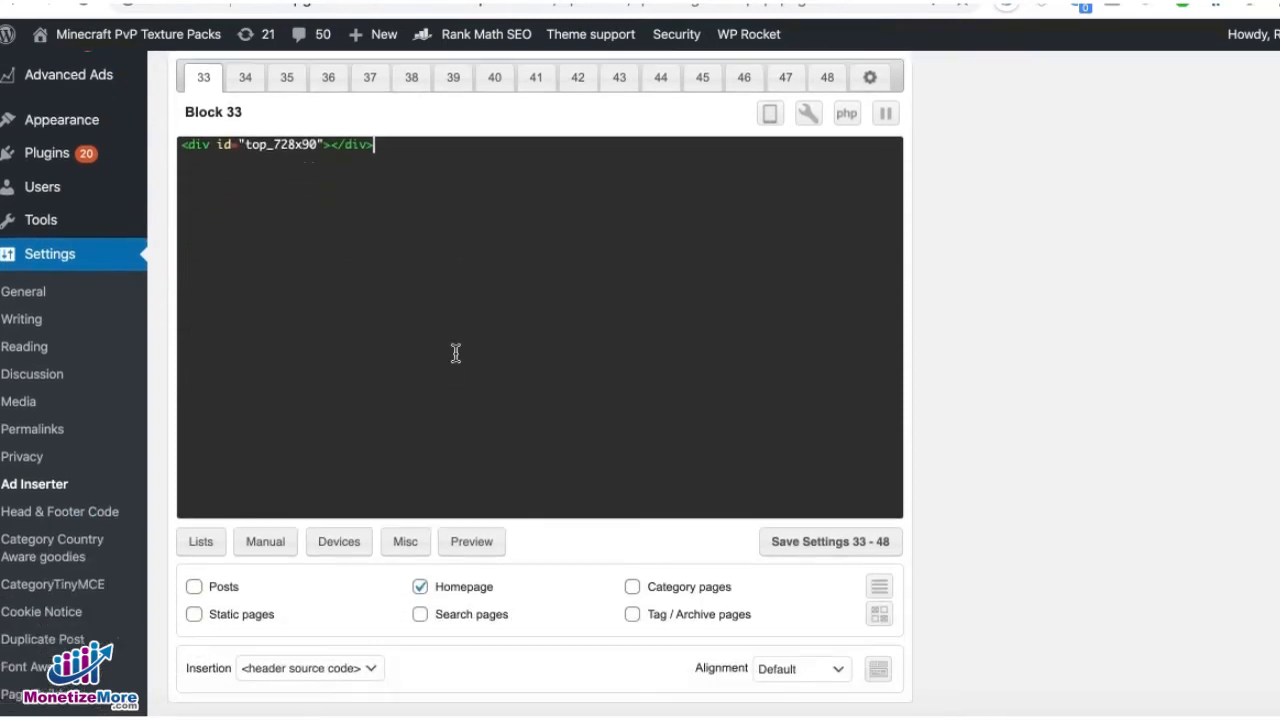
left_click(195, 588)
left_click(633, 588)
left_click(420, 615)
- Set Block 33's insertion to after paragraph 1 and its alignment to Center
left_click(309, 668)
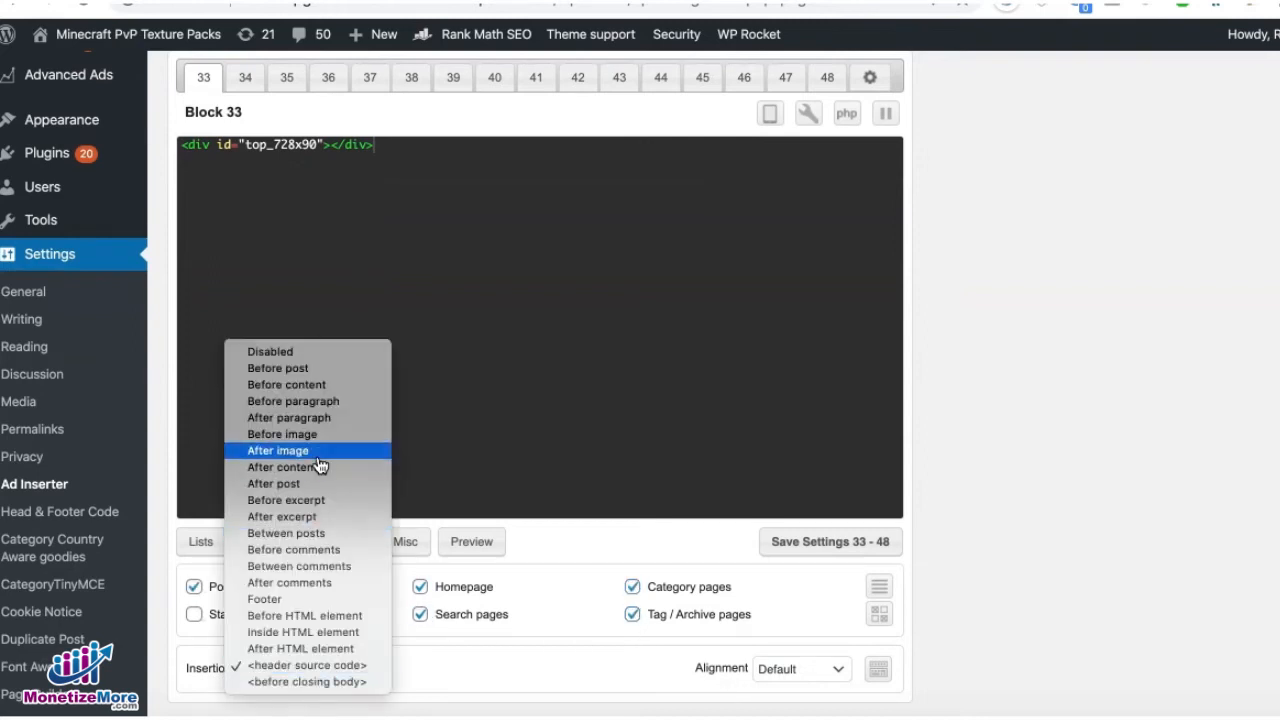
left_click(327, 419)
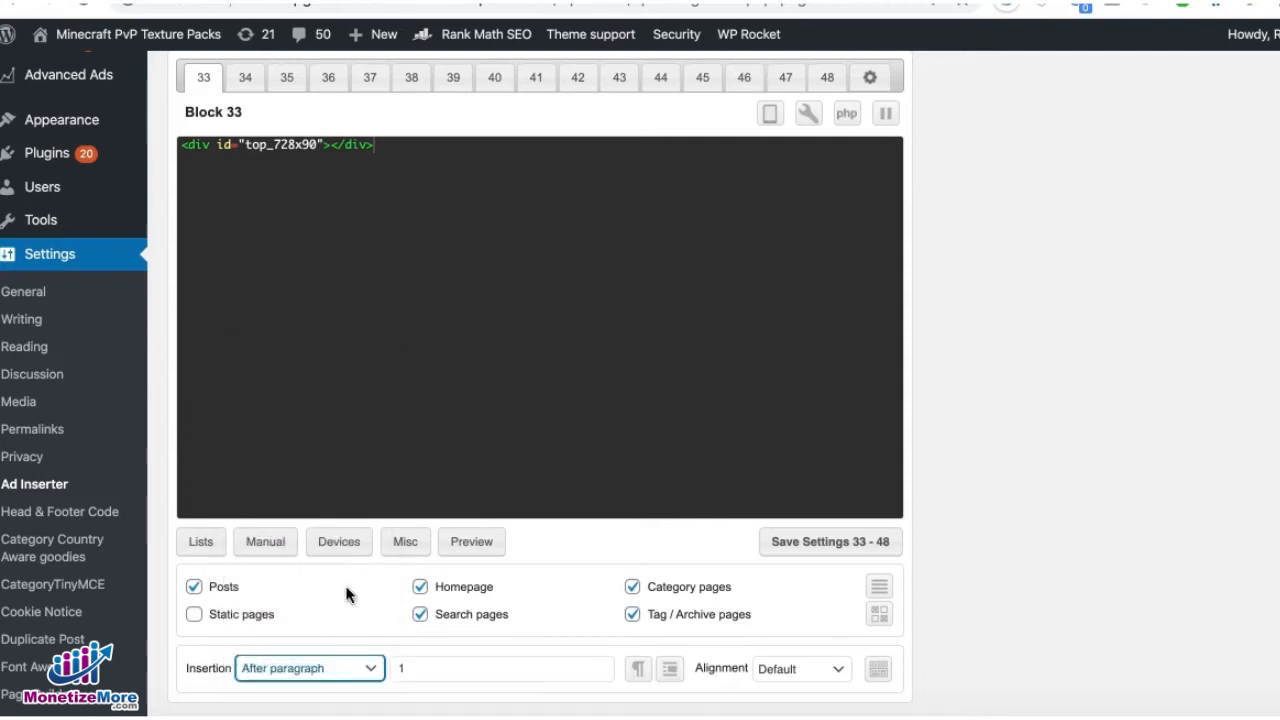
left_click(423, 670)
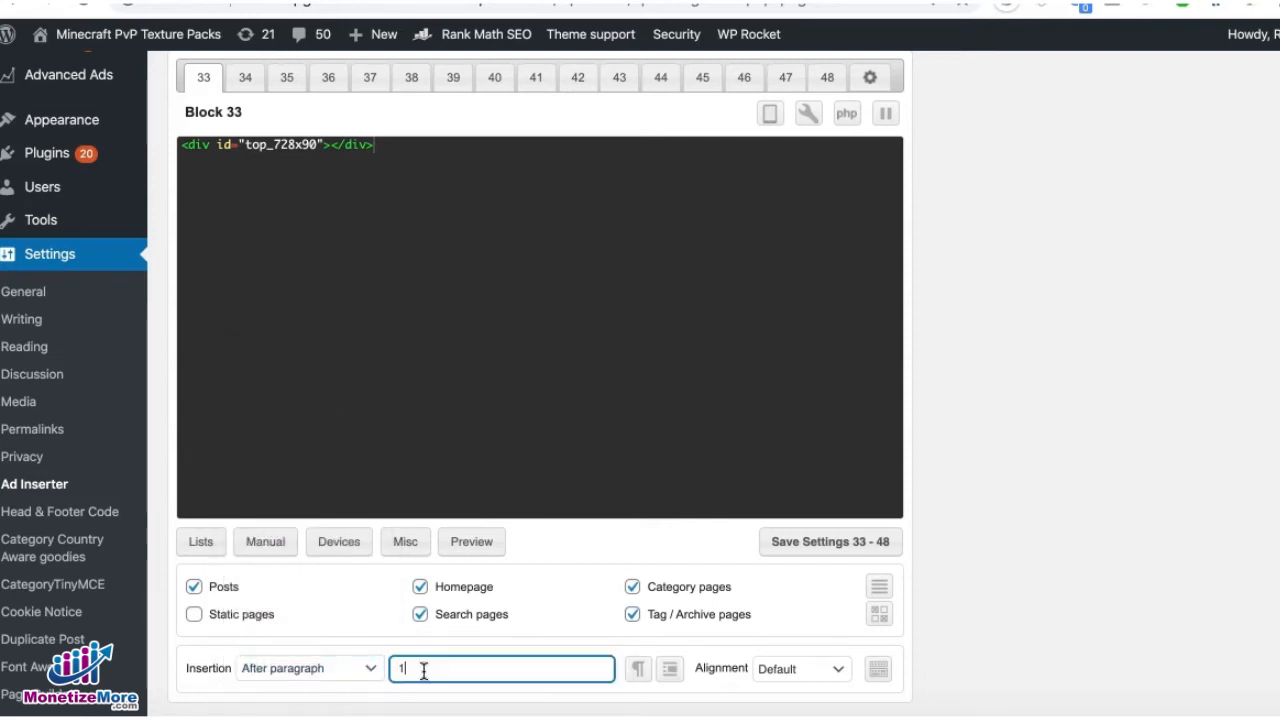
left_click(818, 678)
left_click(1008, 590)
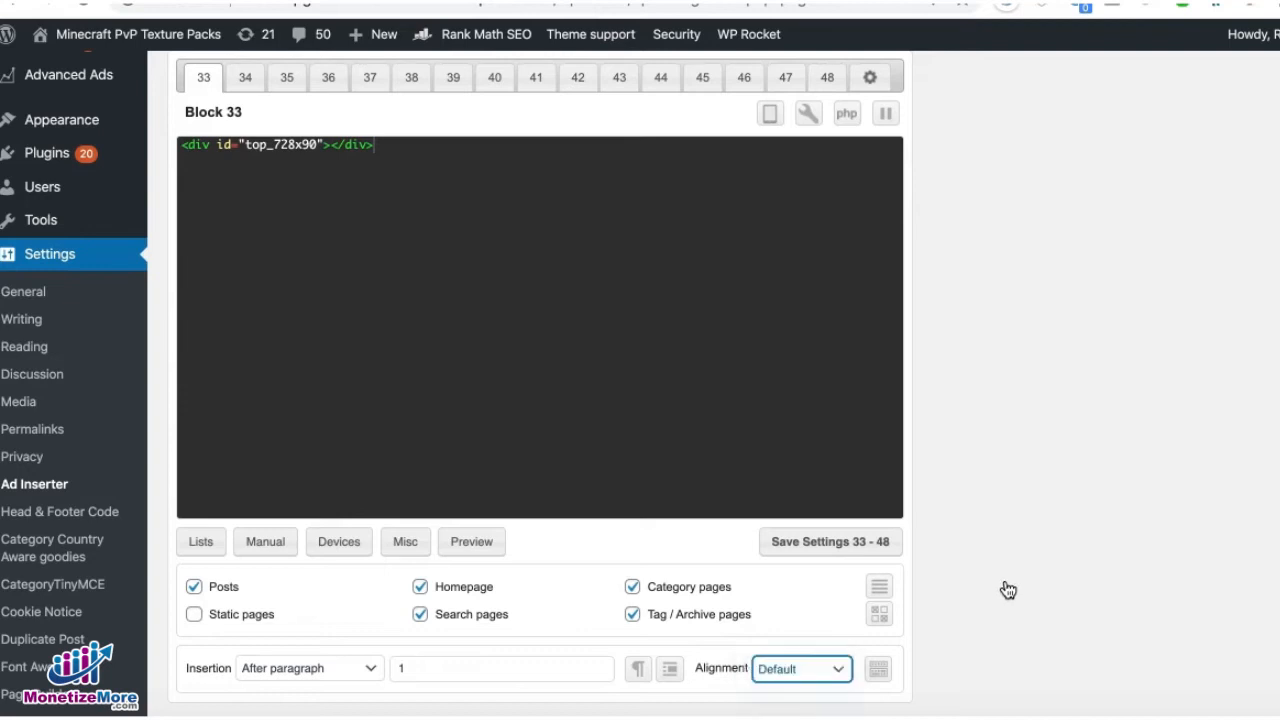
scroll(1031, 474, "up", 1)
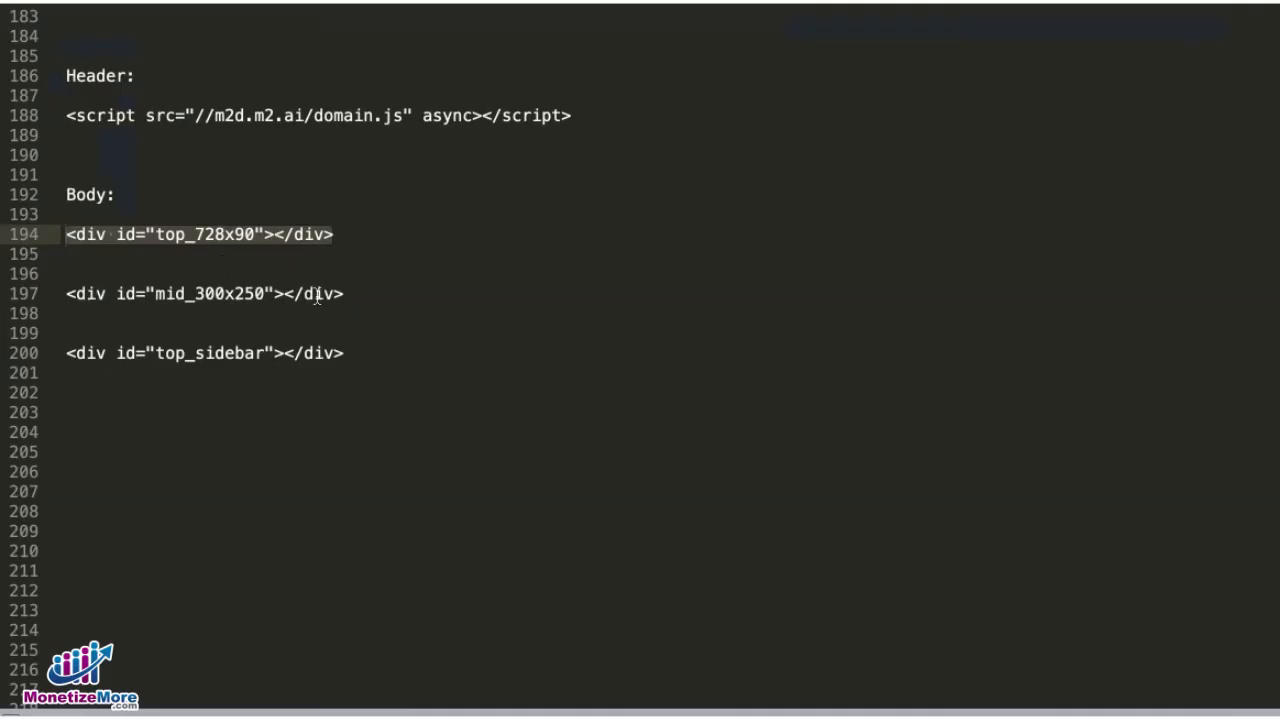
- Copy <div id="top_sidebar"></div> from the text editor and paste it into Block 34 in Chrome
left_click_drag(343, 293, 43, 297)
left_click(395, 354)
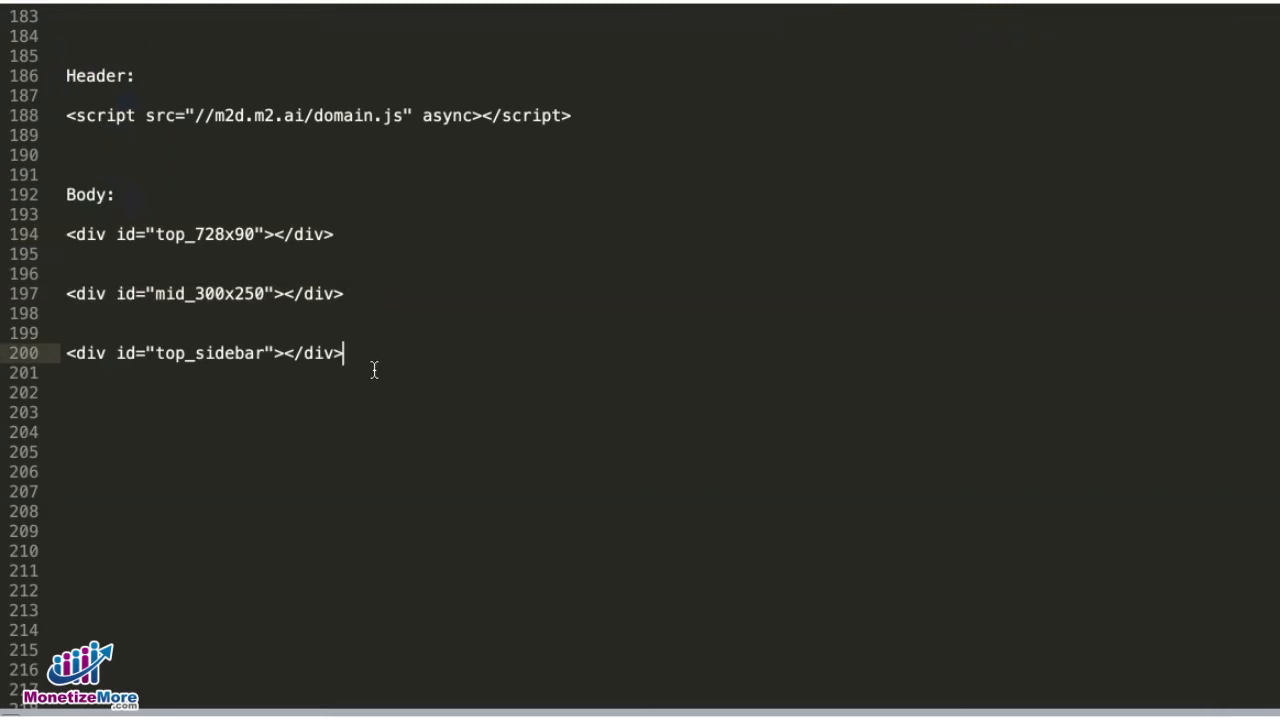
left_click_drag(380, 353, 38, 351)
key("ctrl+c")
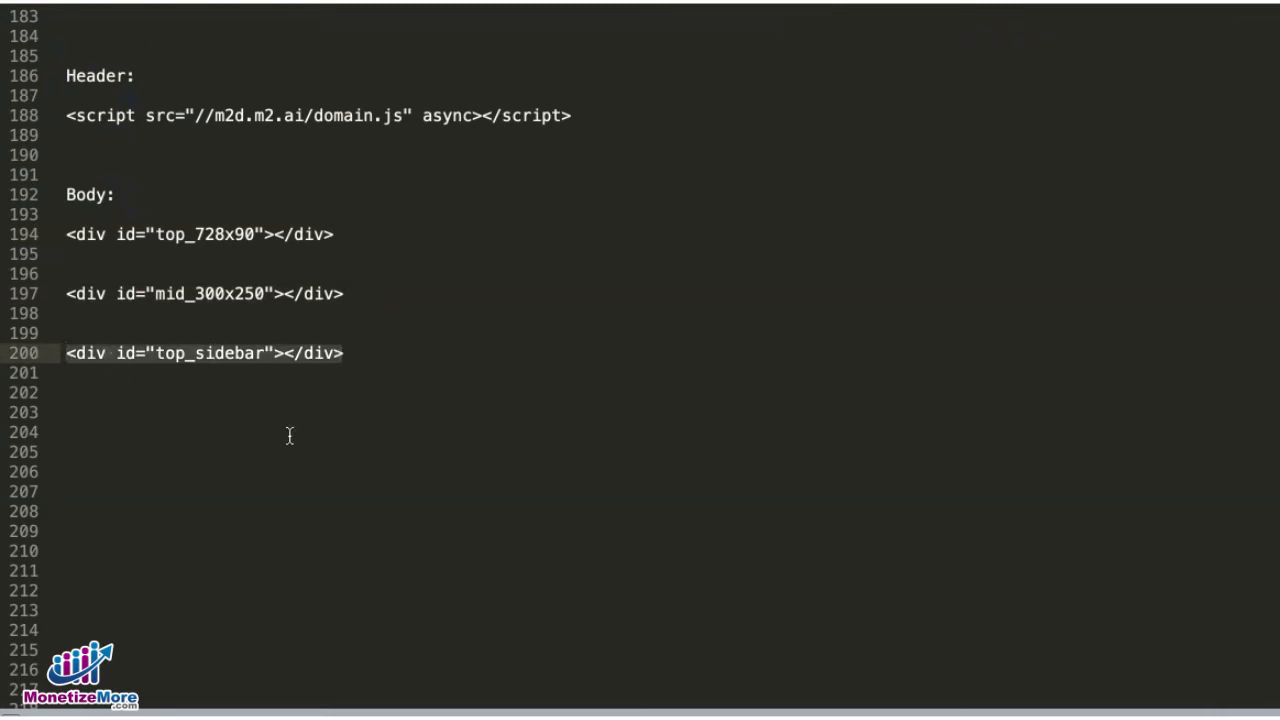
left_click(410, 394)
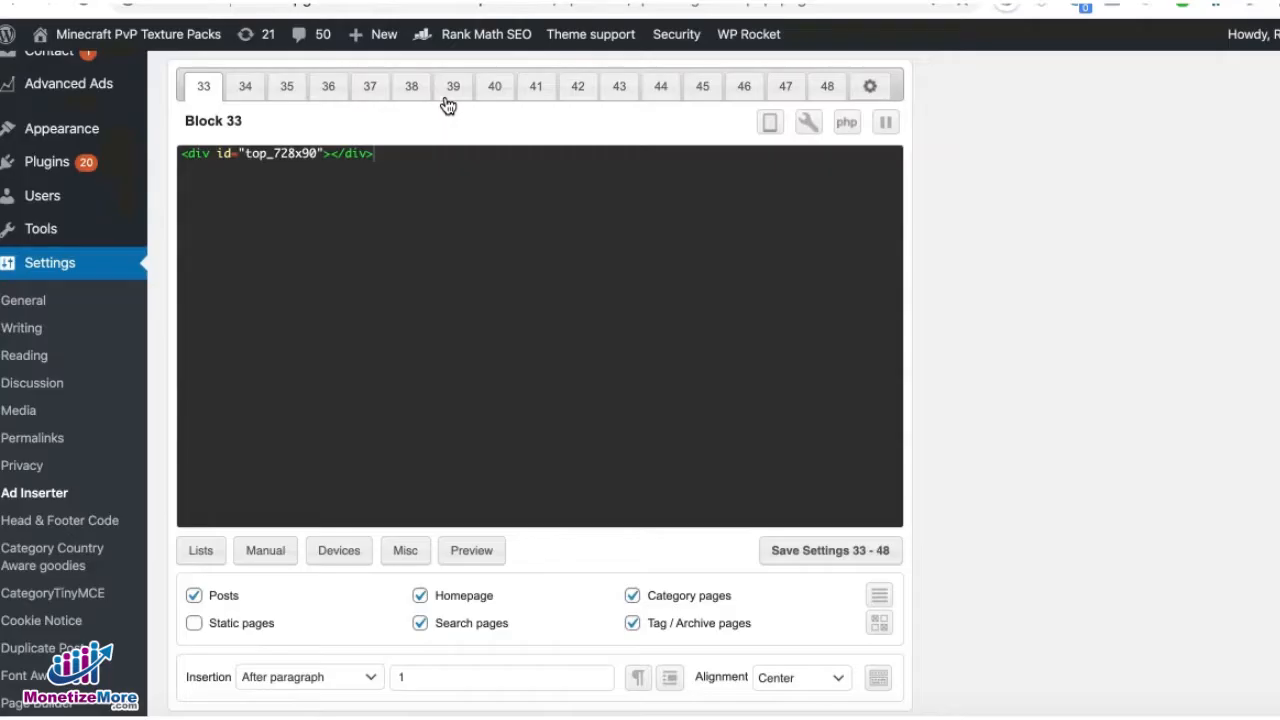
left_click(248, 88)
key("ctrl+v")
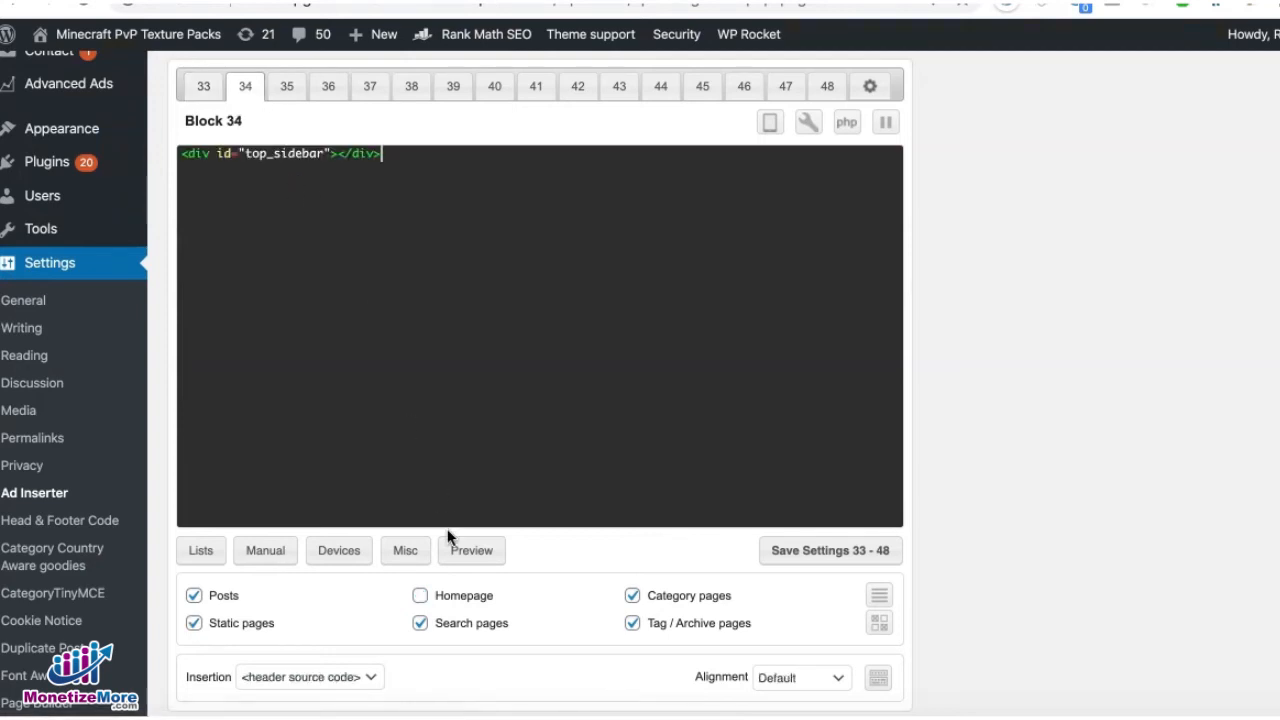
- Enable Block 34 for the homepage too and set its automatic insertion to Disabled
left_click(420, 595)
left_click(421, 623)
left_click(310, 677)
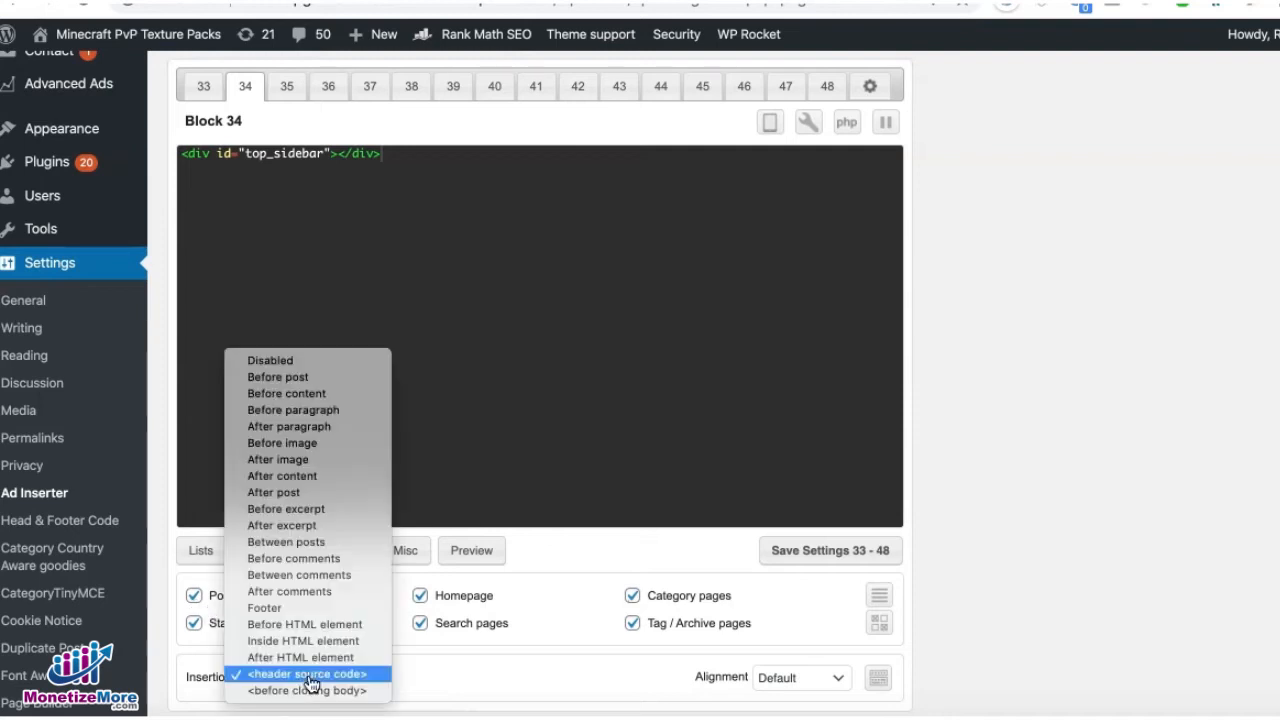
left_click(308, 362)
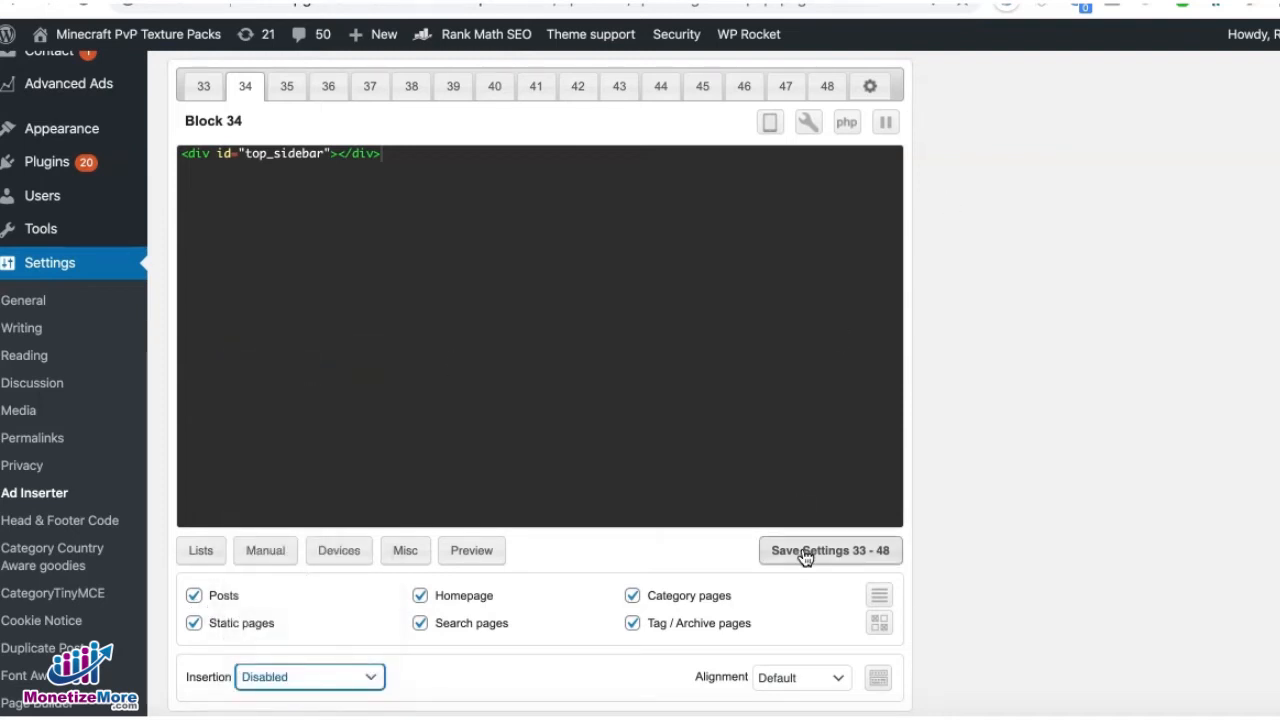
- Open the site's widgets and add an Ad Inserter widget at the top of the Newspaper default sidebar
mouse_move(90, 128)
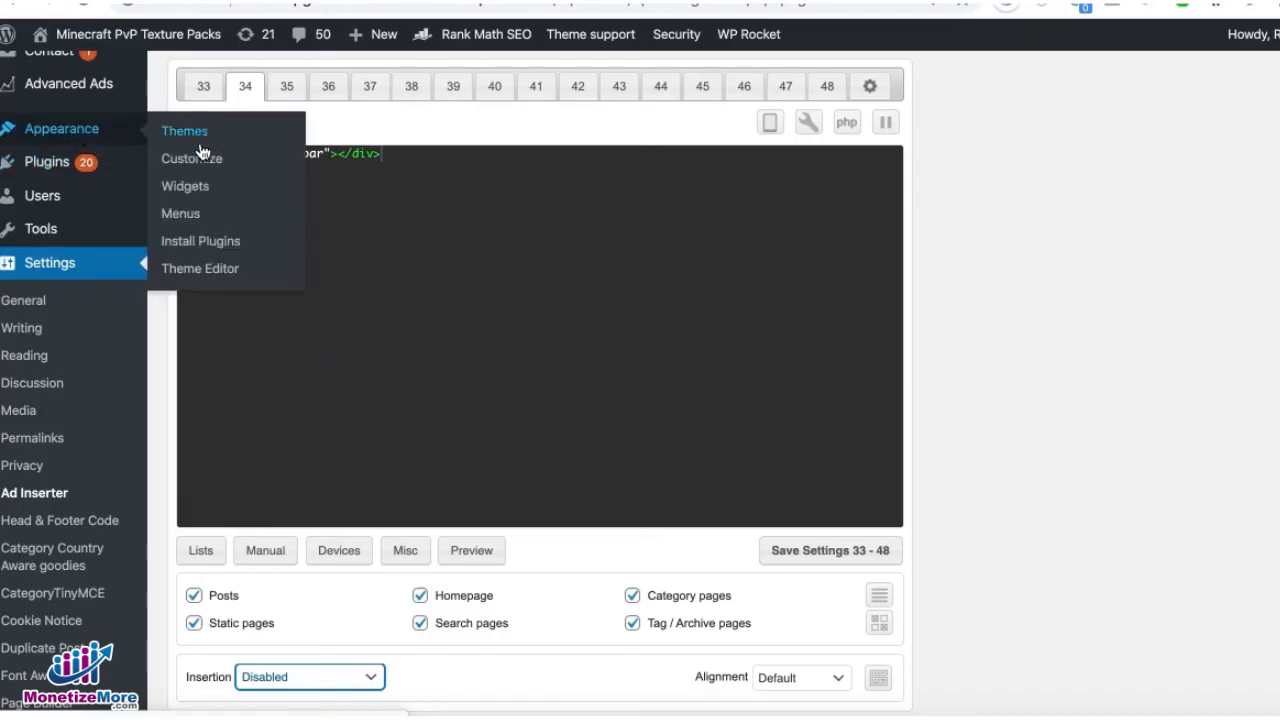
left_click(186, 186)
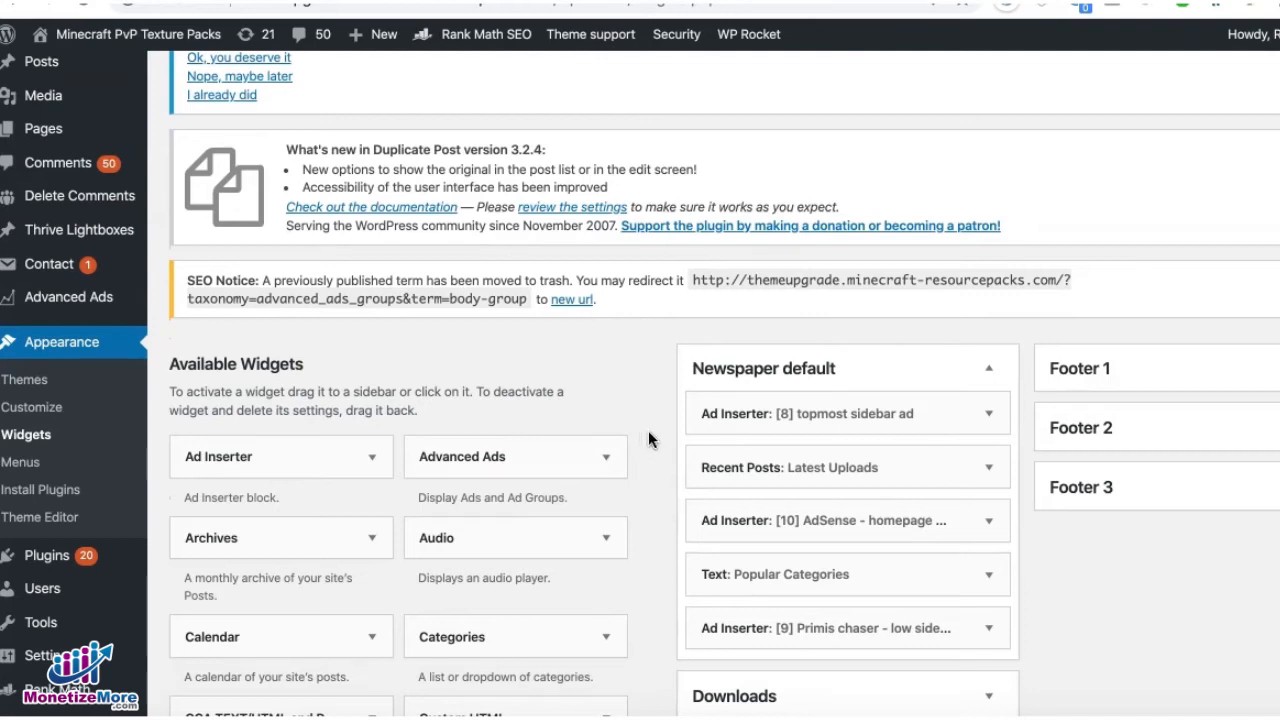
left_click_drag(294, 452, 886, 405)
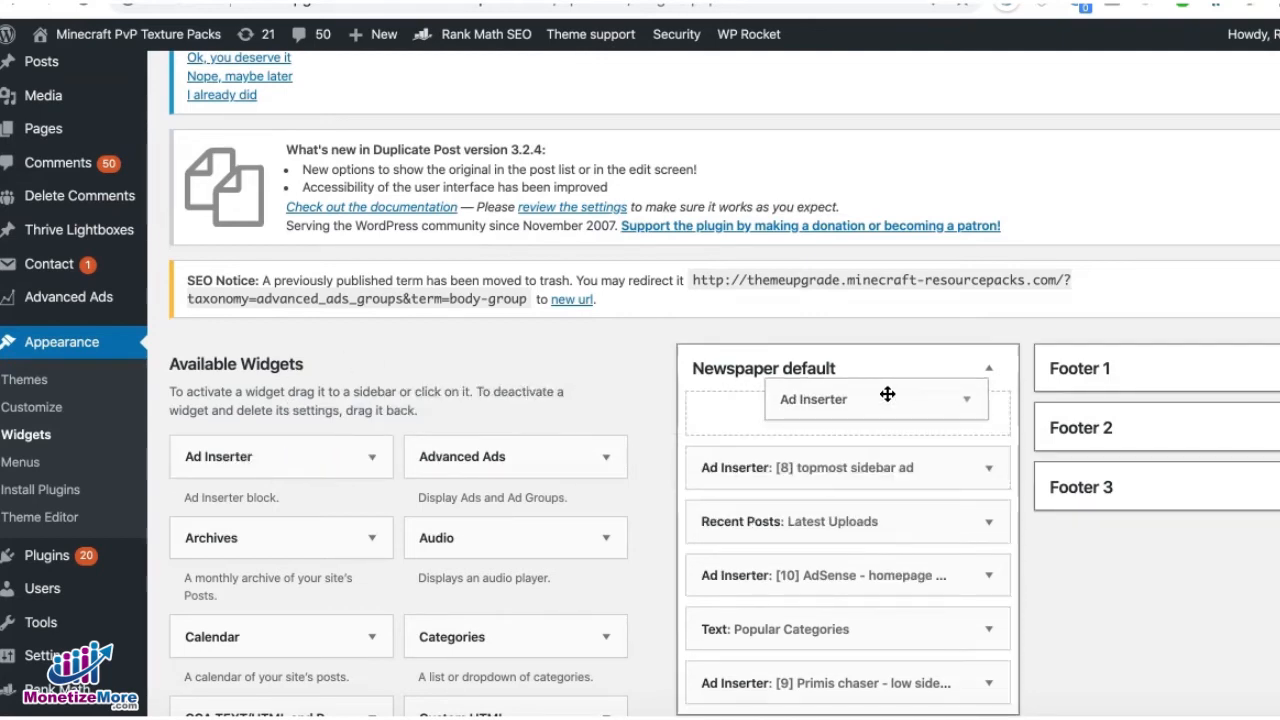
- Choose Block 34 in the new Ad Inserter widget and save the widget
left_click(880, 457)
scroll(934, 609, "down", 15)
scroll(863, 534, "up", 12)
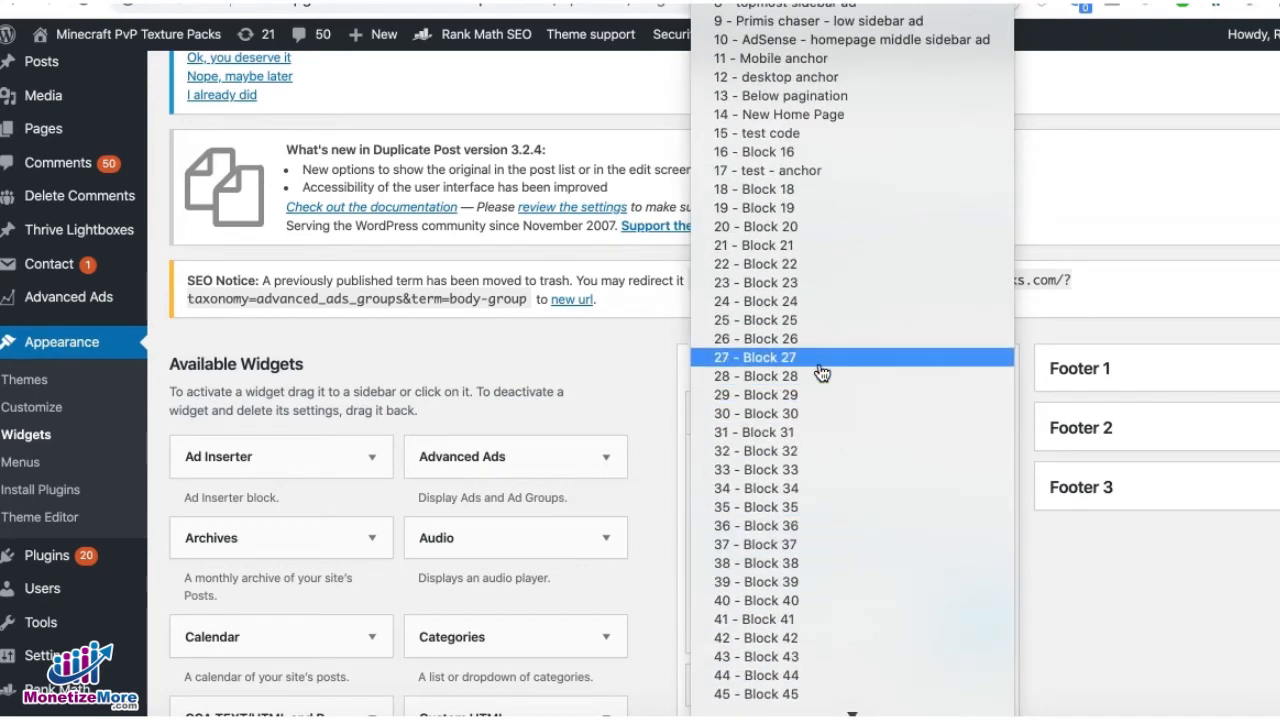
left_click(804, 490)
left_click(962, 624)
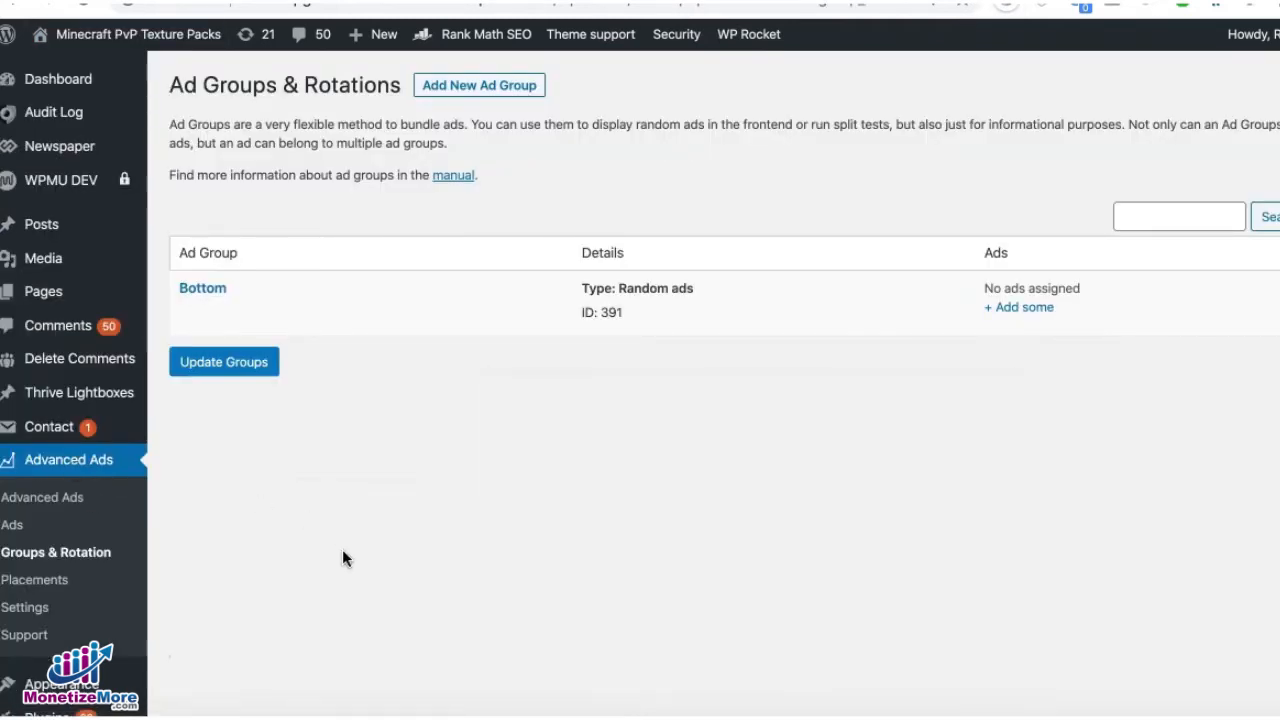
- Create two ad groups in Advanced Ads named Body Group and Head Group
mouse_move(413, 332)
left_click(479, 85)
left_click(249, 114)
type("Body Group")
left_click(331, 122)
left_click(479, 129)
type("Head Group")
left_click(331, 194)
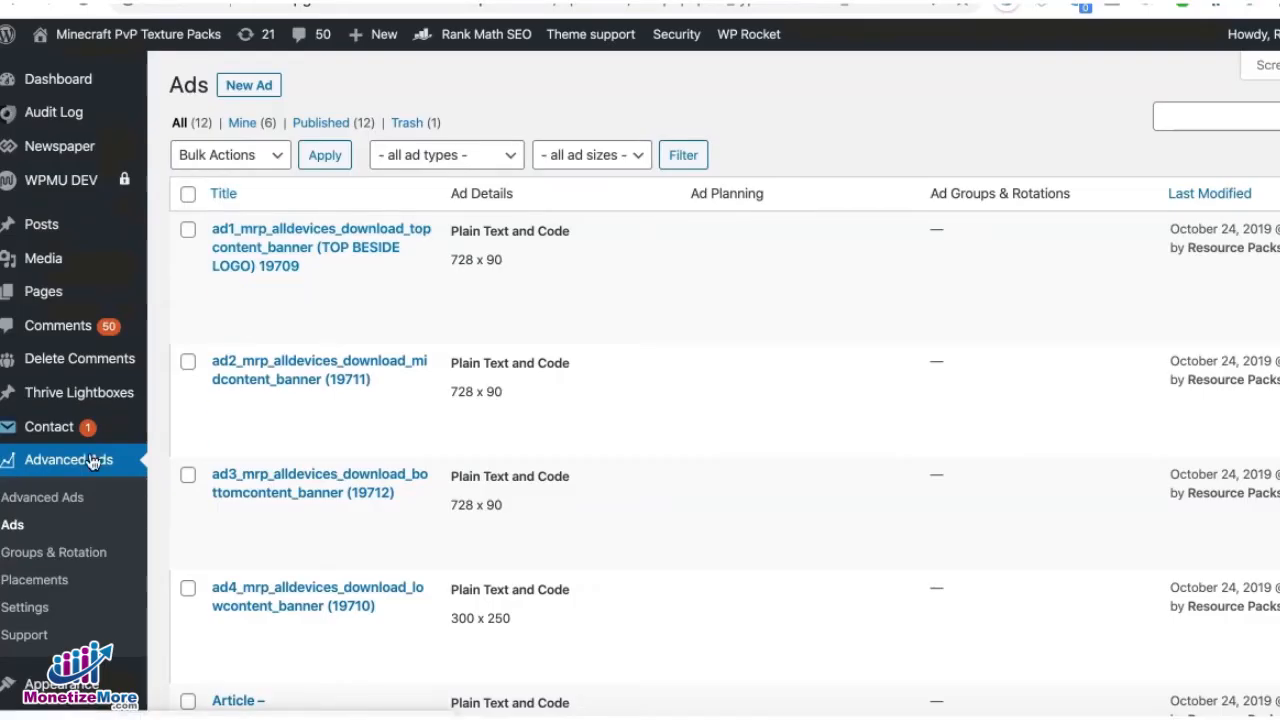
- Start a new plain text and code ad named header_training and paste the header code into its ad parameters
left_click(264, 88)
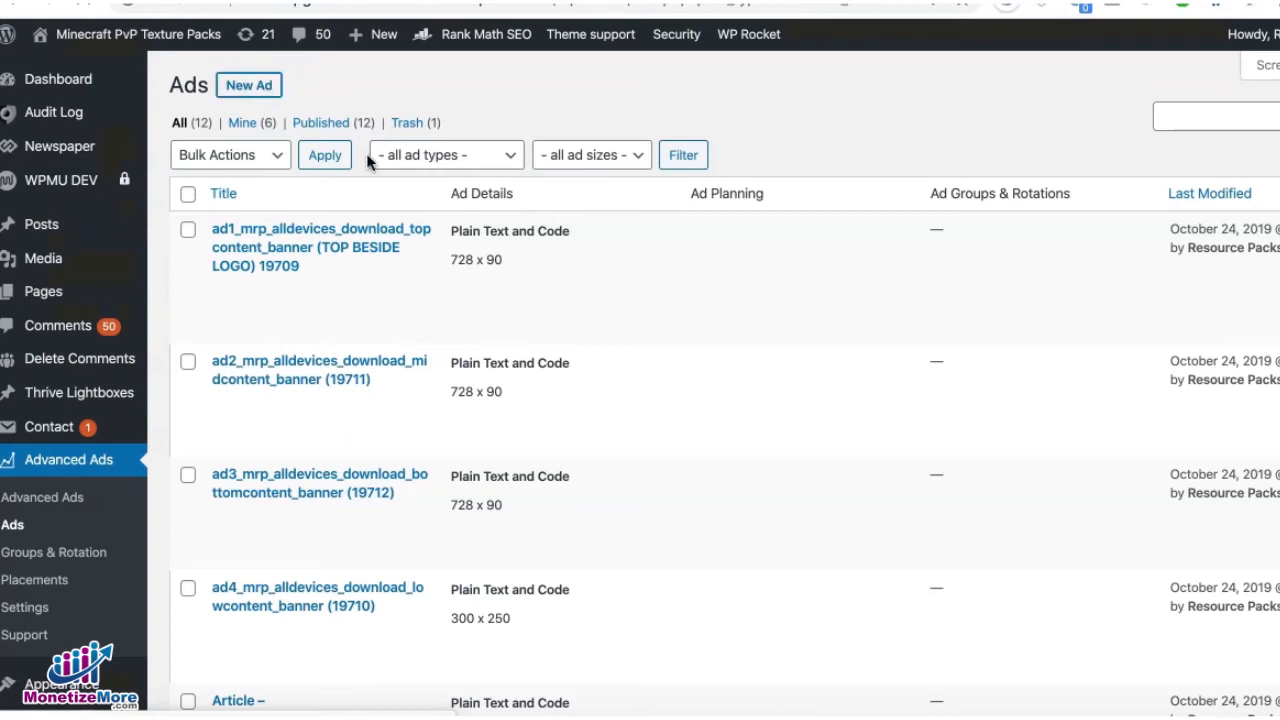
scroll(228, 160, "down", 2)
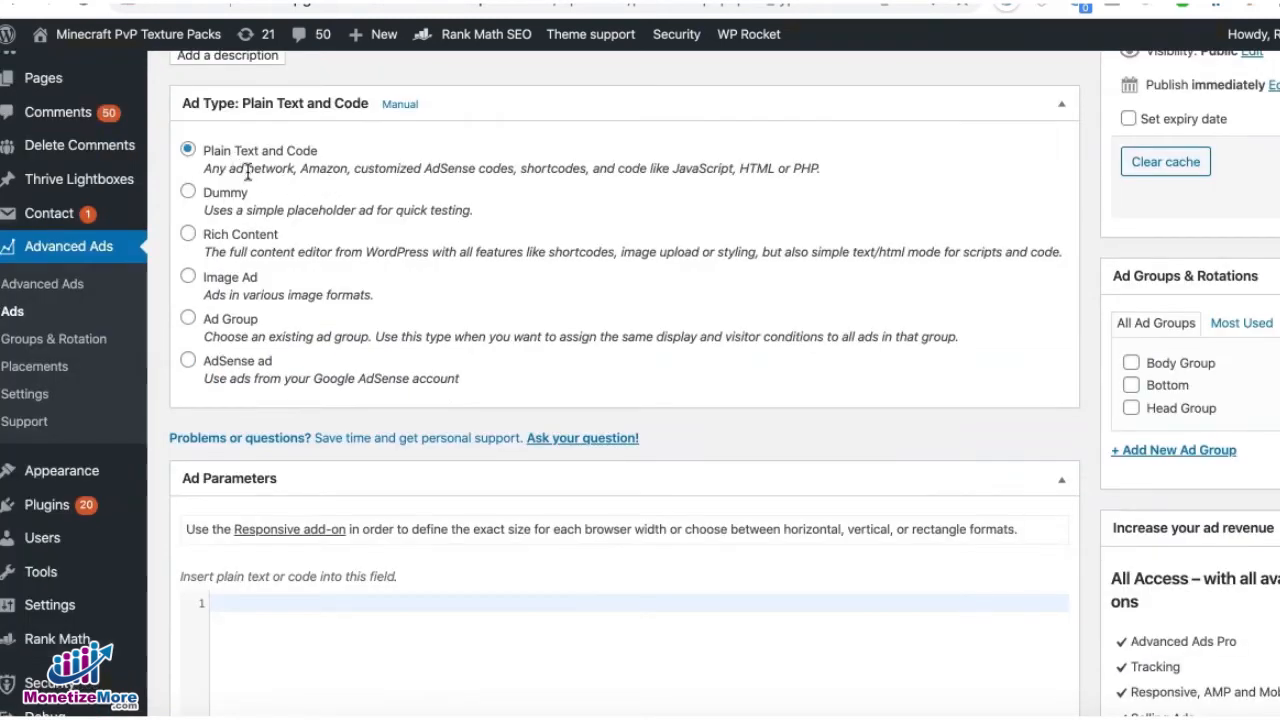
scroll(380, 220, "down", 3)
left_click(318, 474)
key("super+v")
scroll(320, 450, "down", 10)
scroll(300, 165, "up", 1)
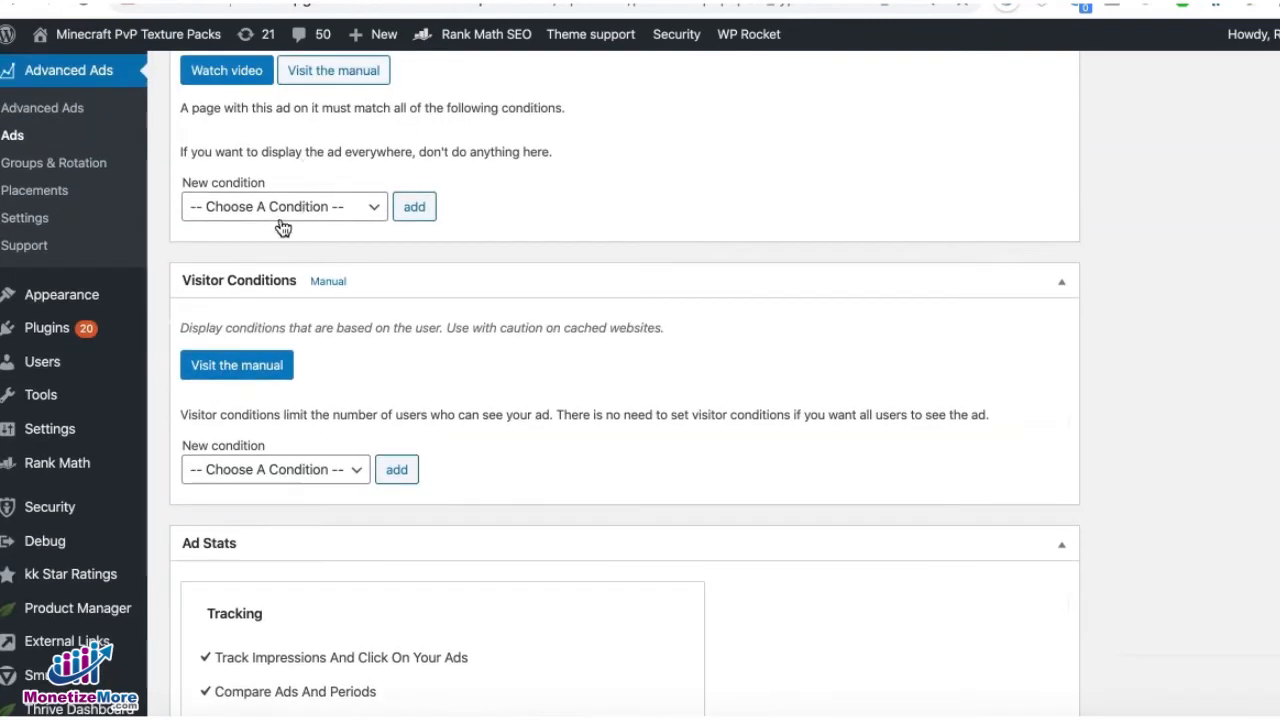
- Publish the header_training ad in Head Group and display it through the existing DFP Header placement
scroll(273, 229, "up", 1)
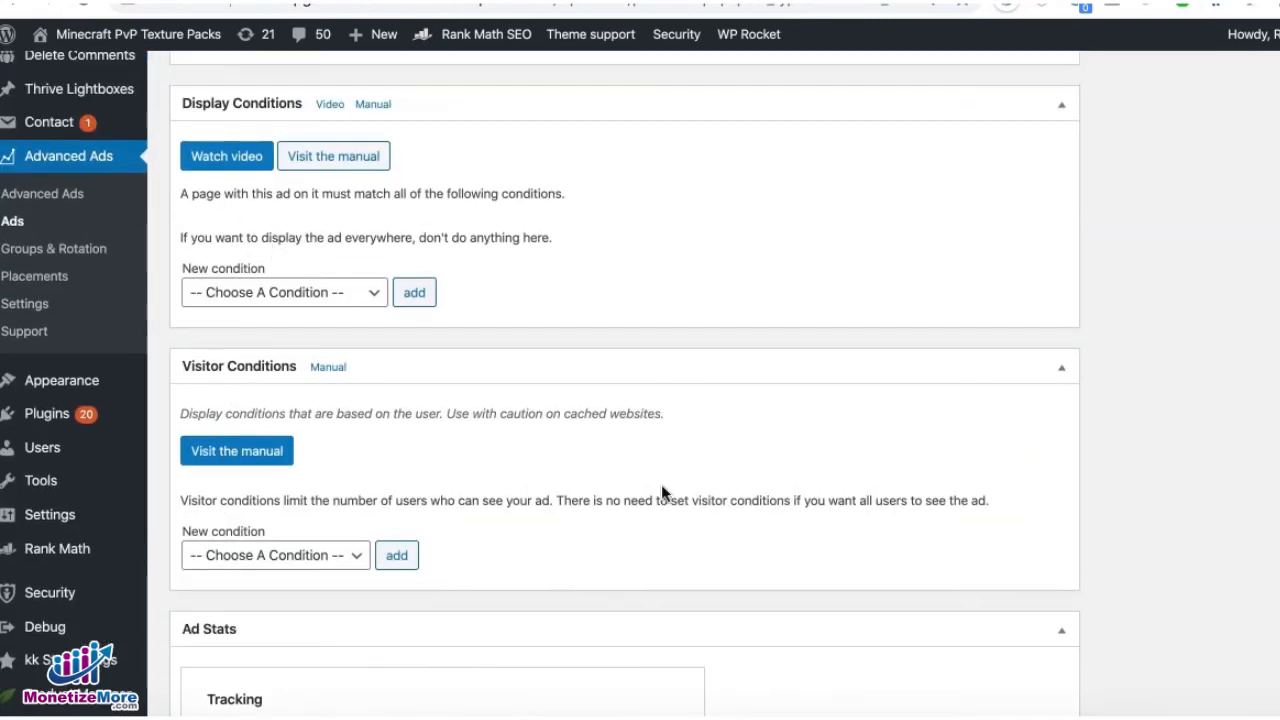
scroll(686, 500, "up", 10)
scroll(713, 500, "down", 1)
left_click(1131, 549)
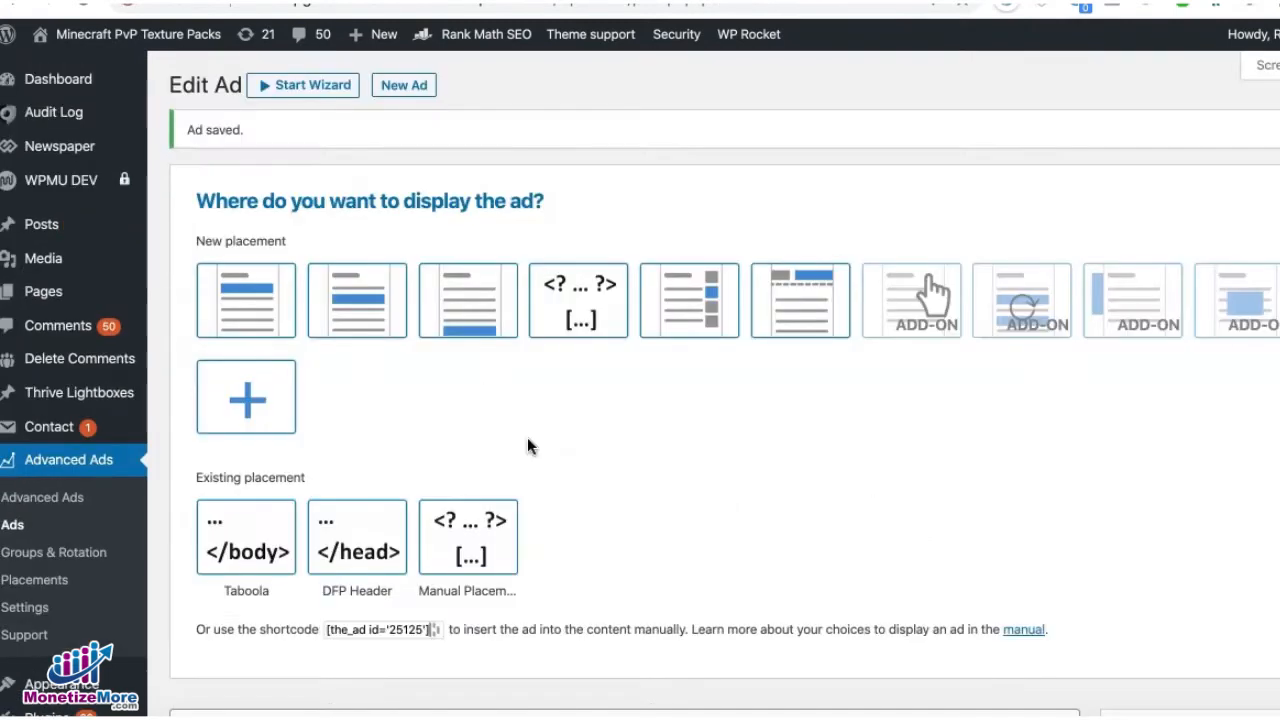
left_click(366, 548)
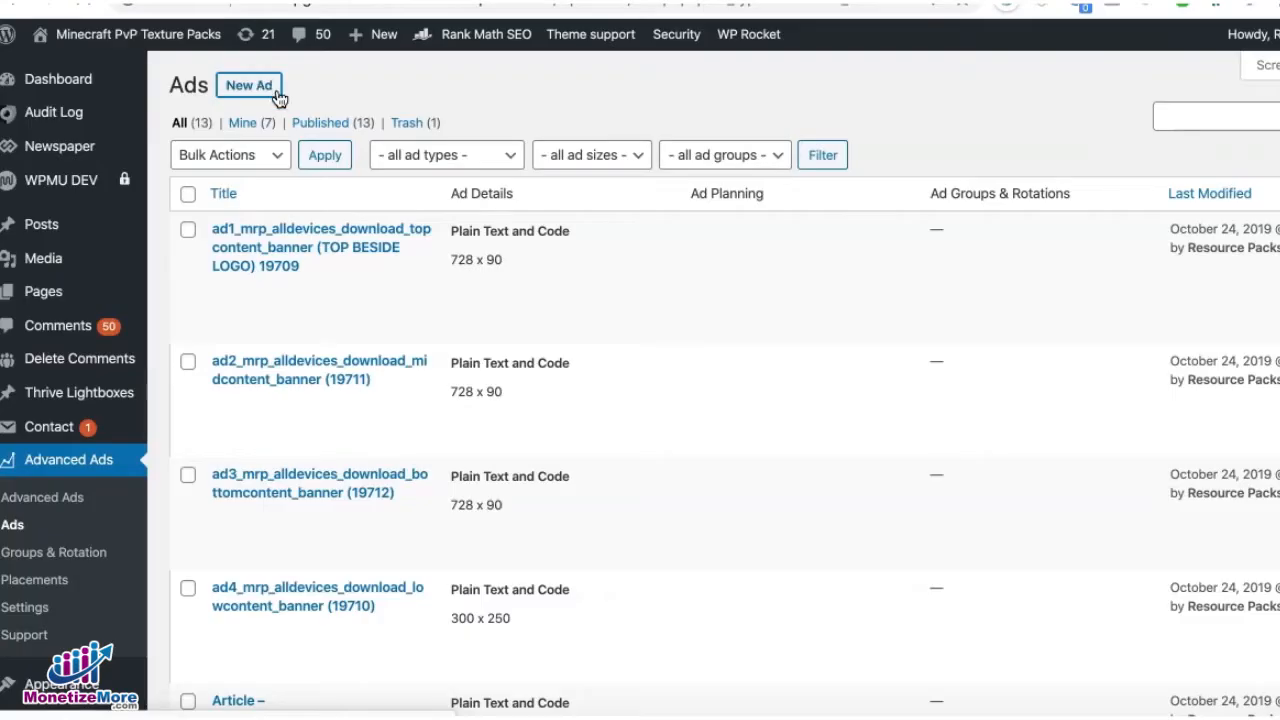
- Start a new plain text and code ad named top_728x90_training containing <div id="top_728x90"></div>
left_click(272, 92)
type("top_728x90_training")
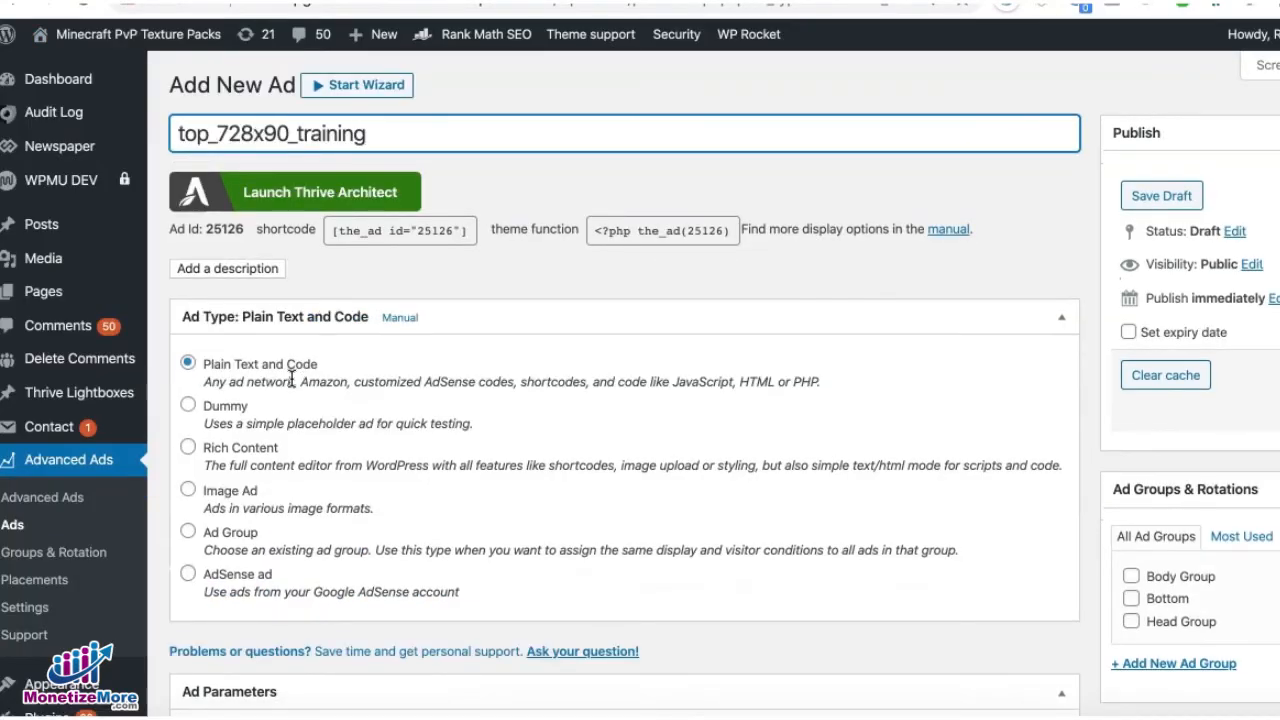
scroll(291, 381, "down", 5)
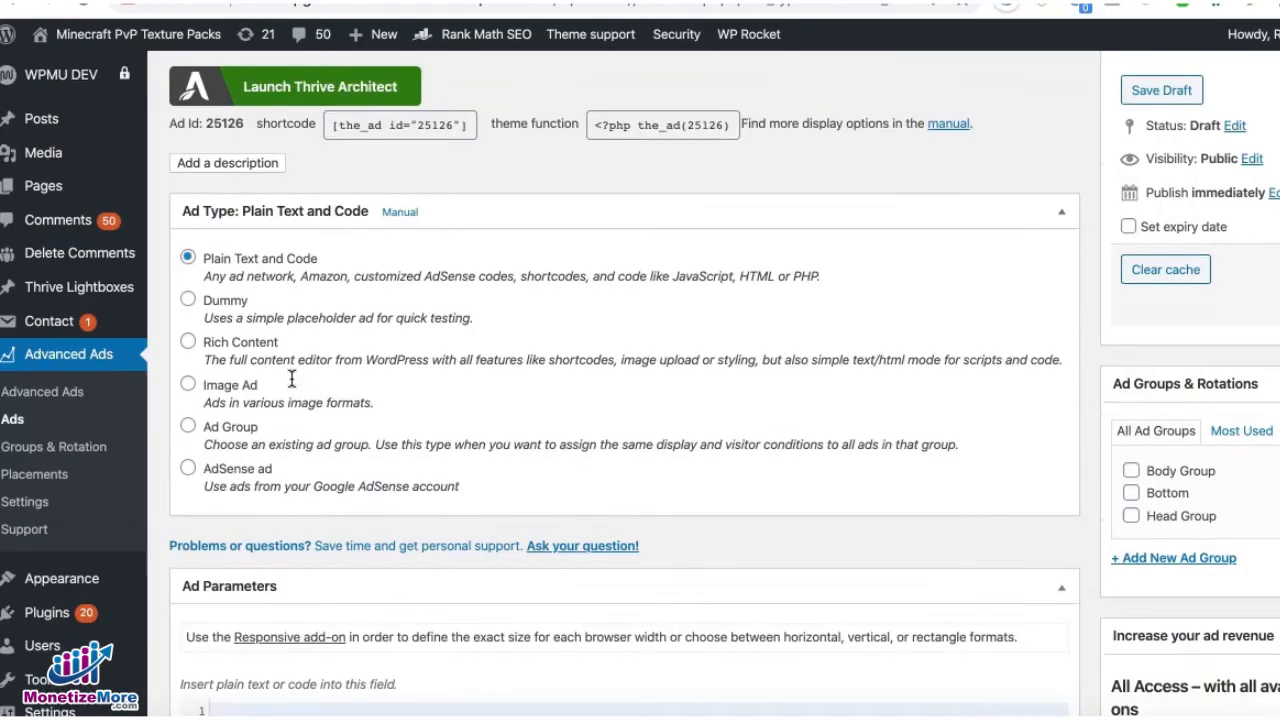
type("<div id=\"top_728x90\"></div>")
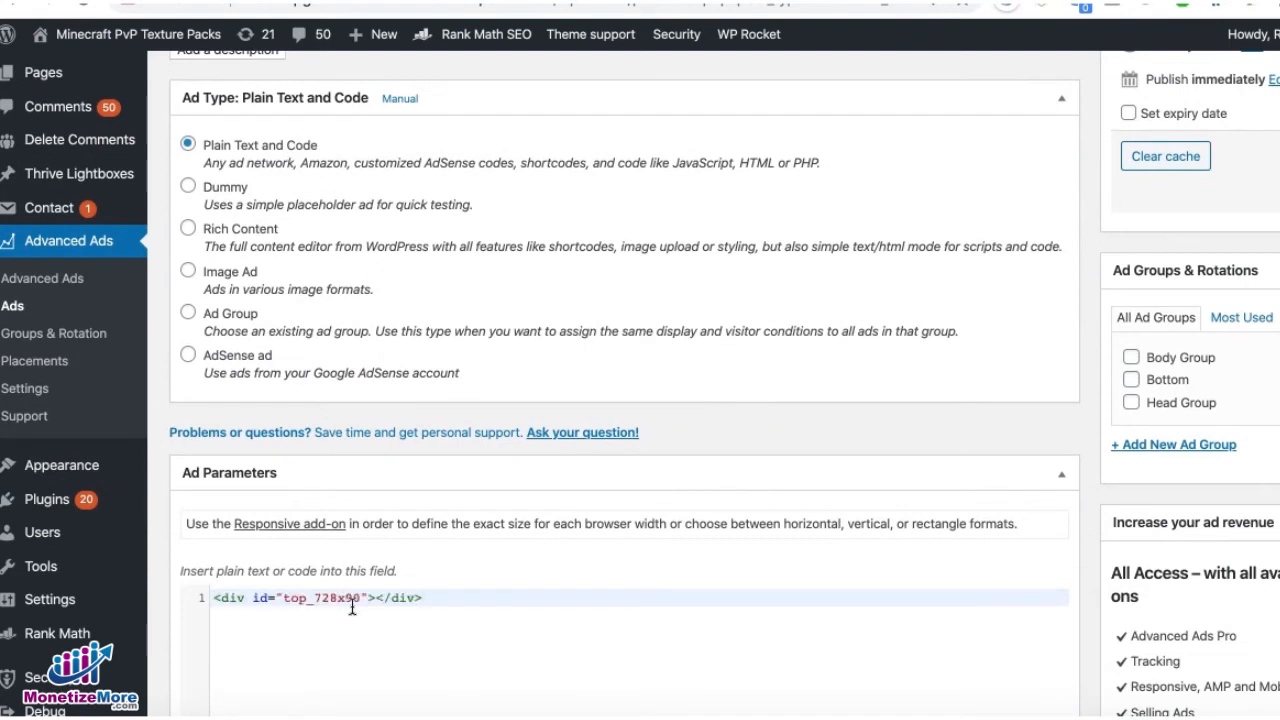
scroll(517, 568, "down", 10)
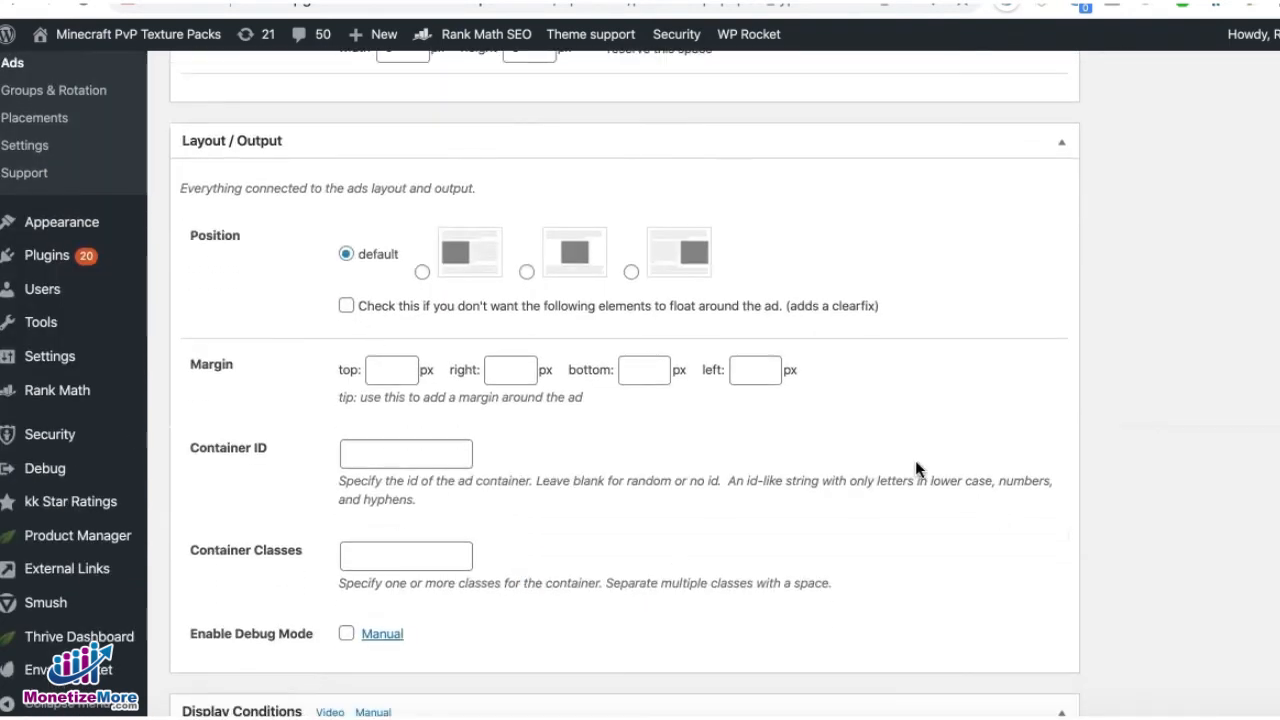
scroll(880, 457, "down", 10)
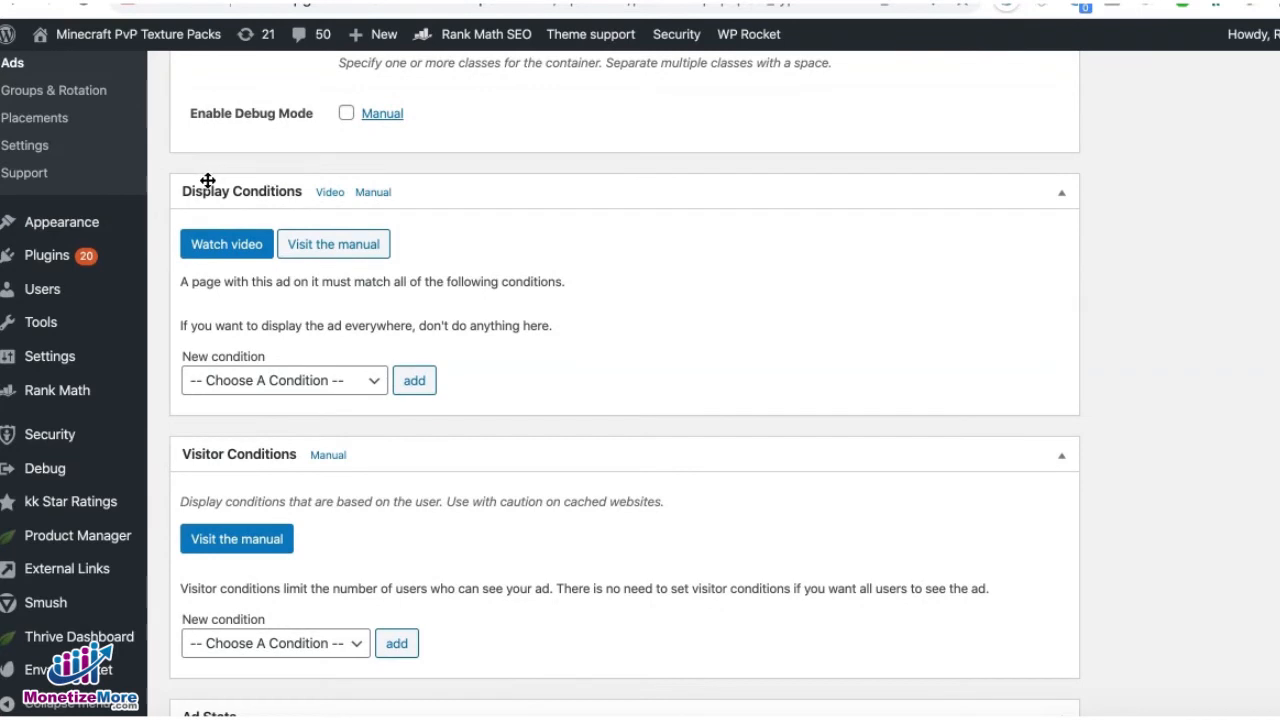
scroll(630, 560, "up", 20)
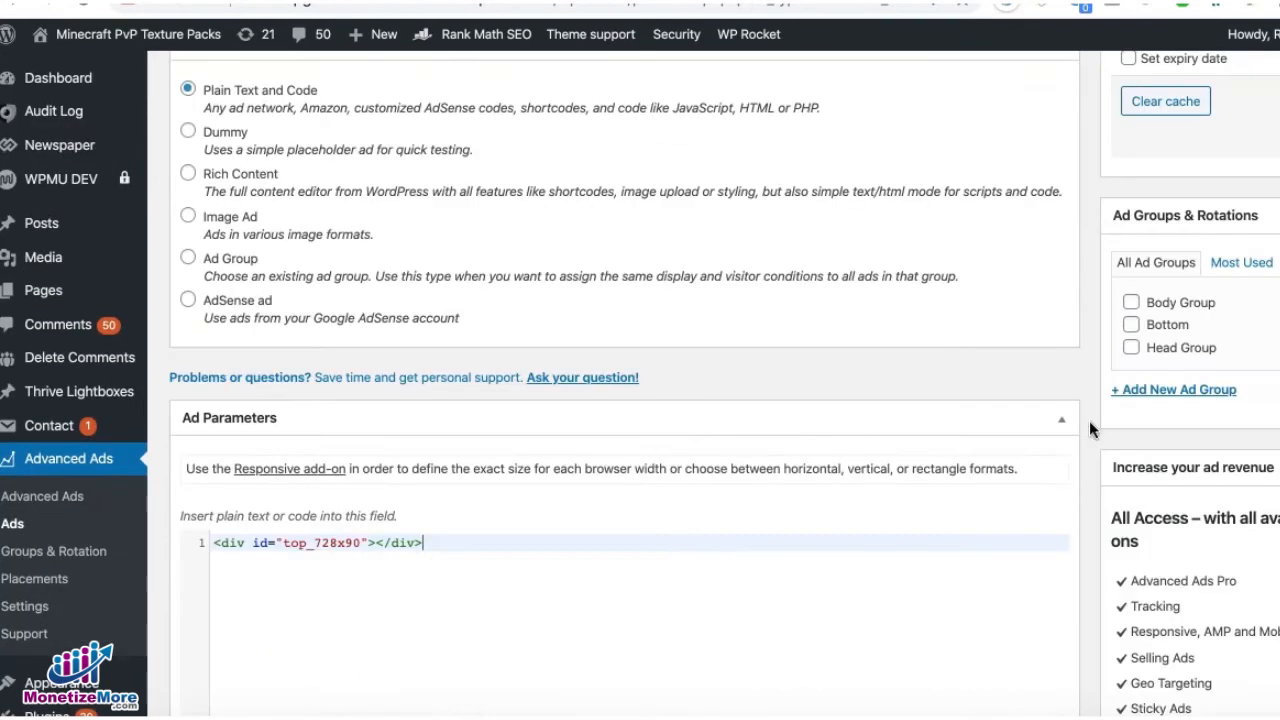
- Publish the top_728x90_training ad in Body Group and give it a new placement before the content
left_click(1130, 303)
scroll(1128, 310, "up", 3)
left_click(1160, 127)
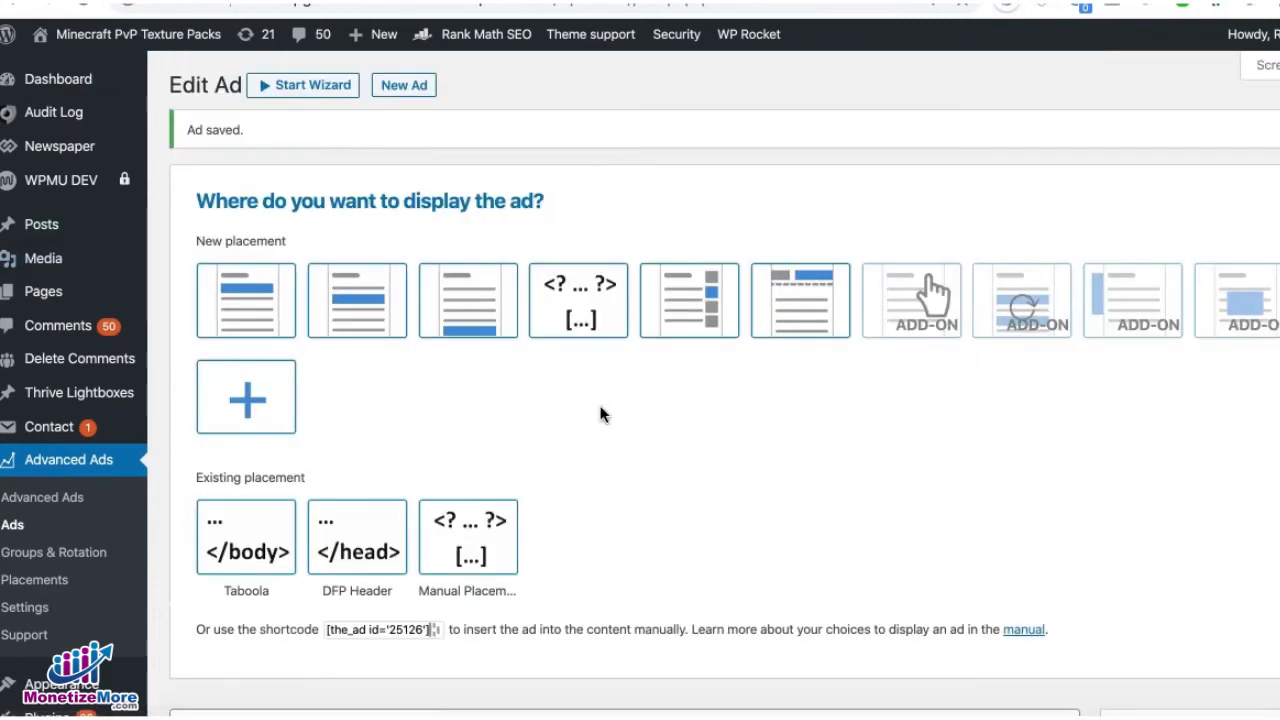
left_click(263, 303)
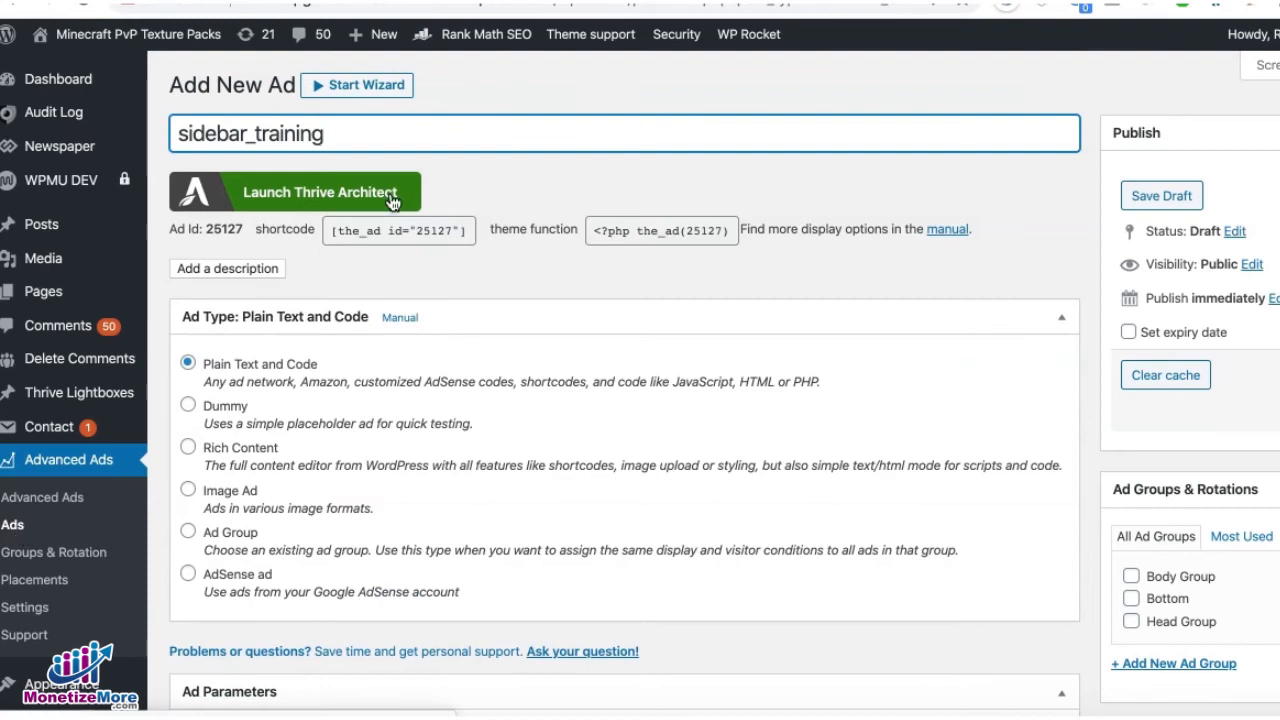
- Publish a sidebar_training ad containing <div id="top_sidebar"></div> in Body Group and choose the sidebar widget placement for it
scroll(335, 445, "down", 2)
scroll(343, 591, "down", 15)
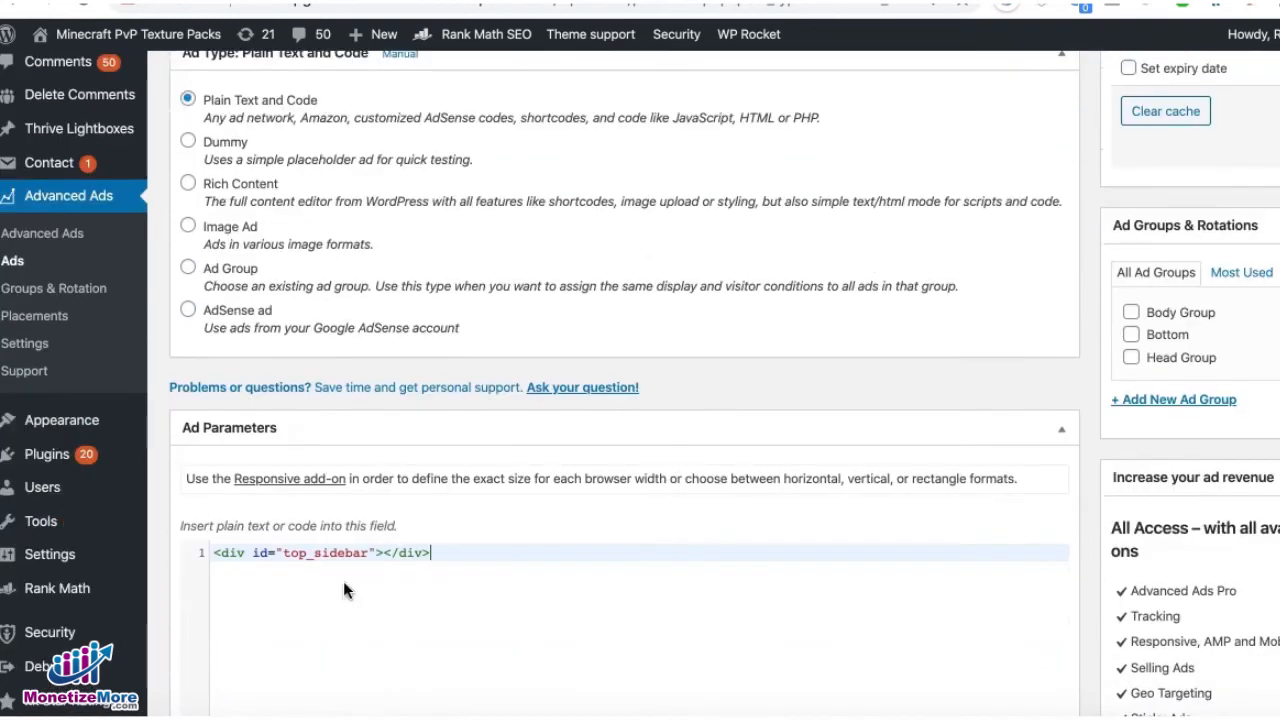
scroll(343, 581, "down", 4)
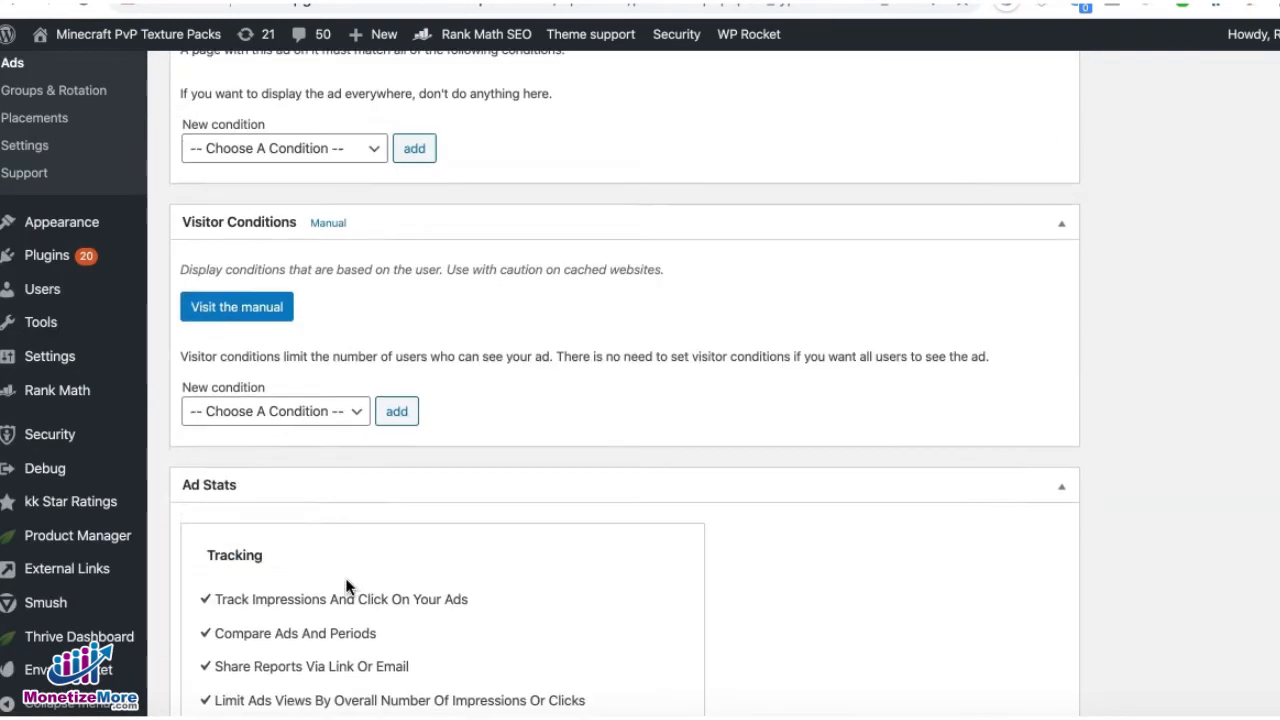
scroll(517, 575, "up", 20)
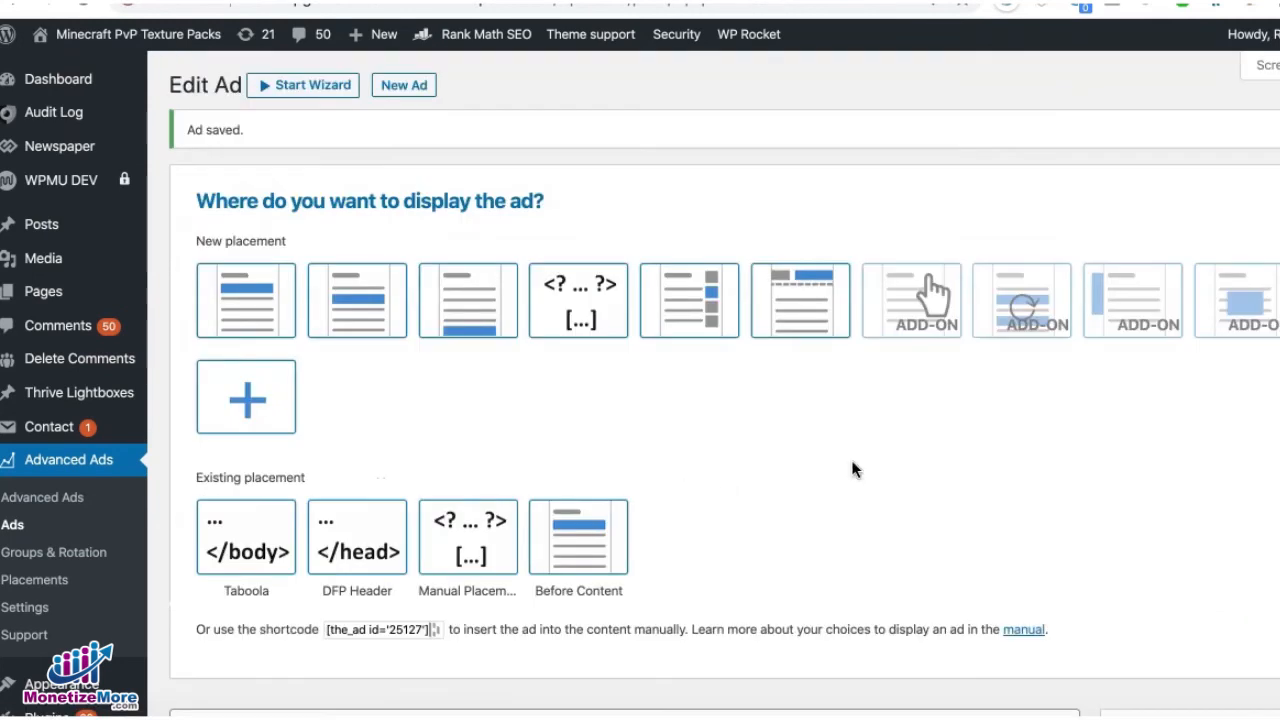
left_click(686, 316)
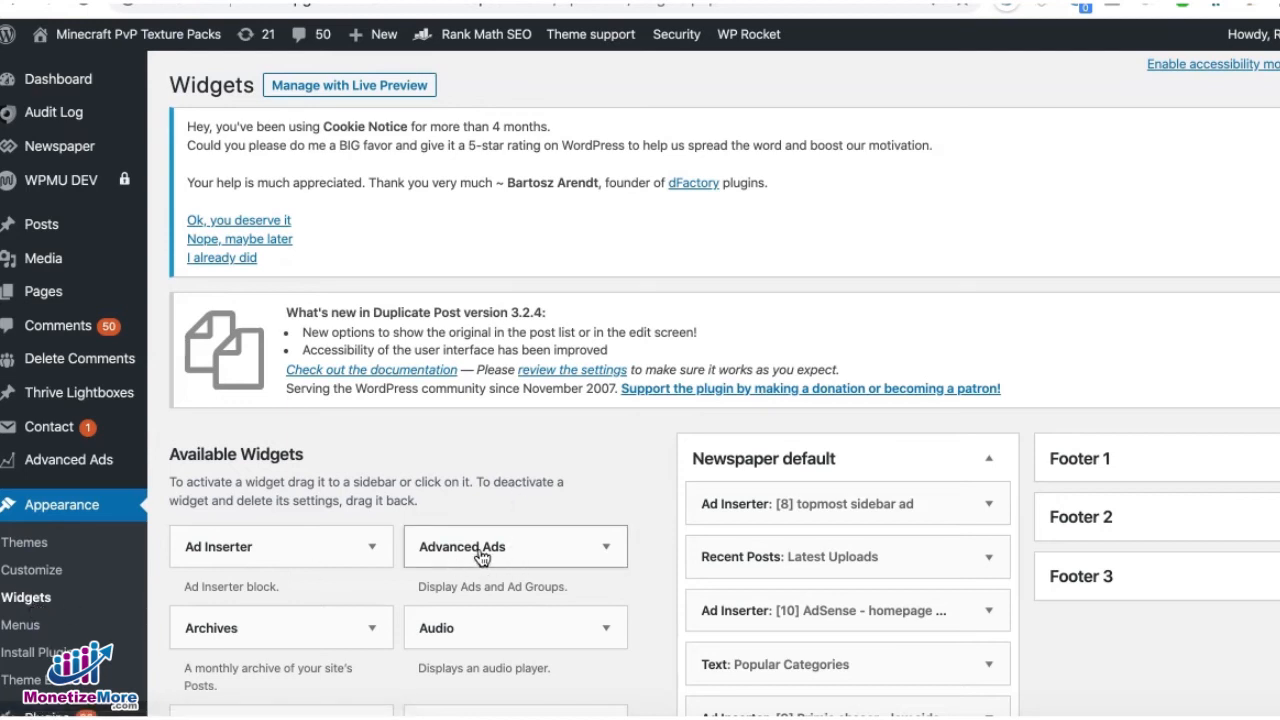
- Add an Advanced Ads widget at the top of the Newspaper default sidebar and select sidebar_training as its ad
left_click_drag(489, 557, 609, 541)
left_click_drag(803, 513, 755, 503)
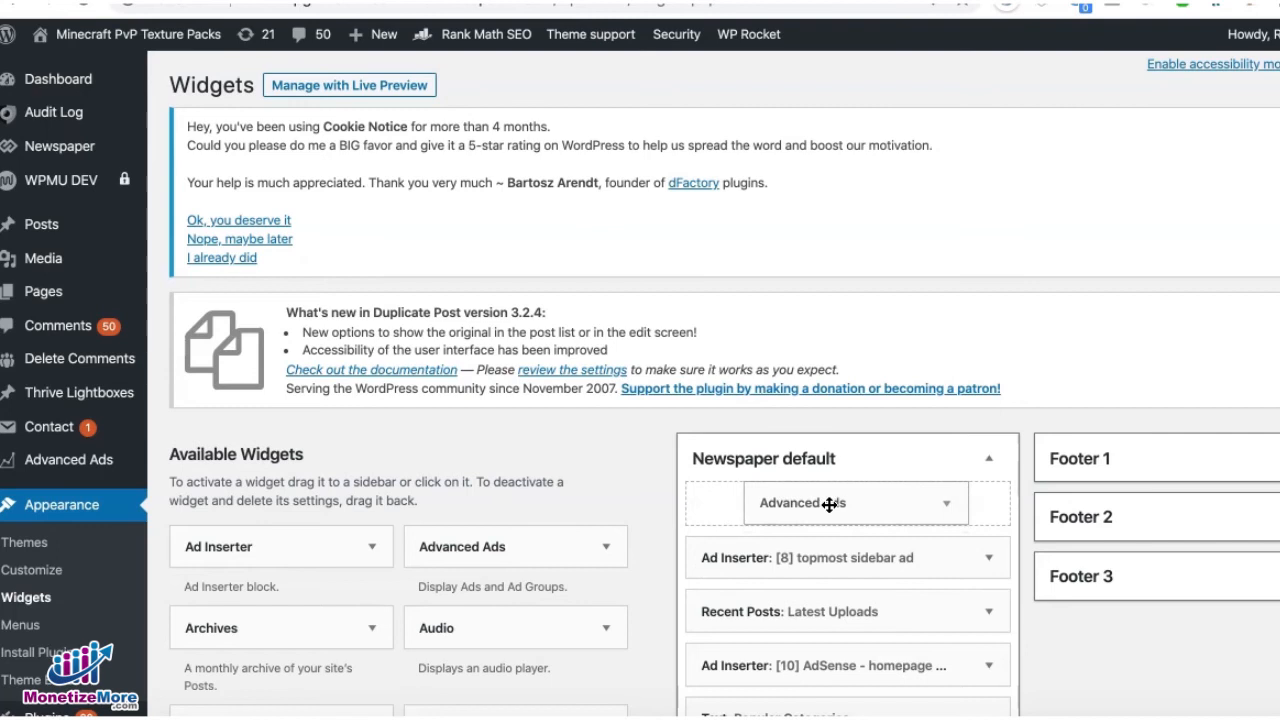
scroll(877, 664, "down", 1)
left_click(877, 664)
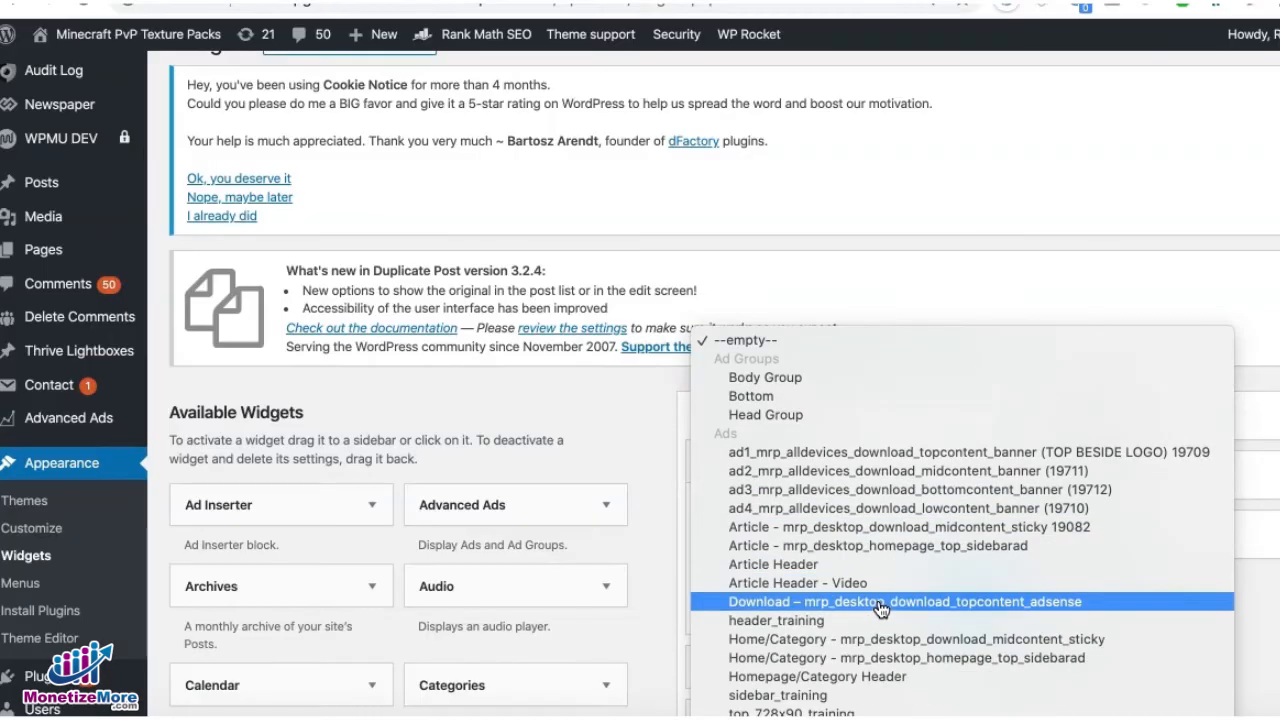
left_click(880, 695)
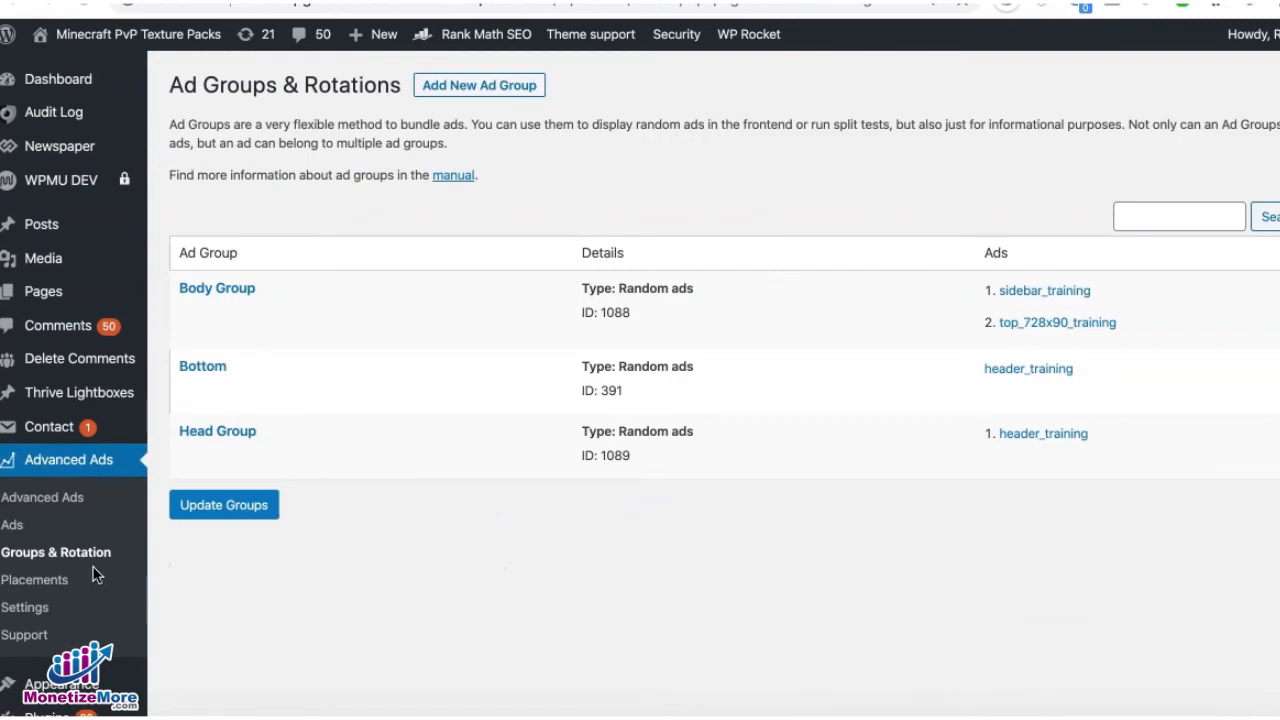
- Set Body Group to Ordered ads with all ads visible and update the groups
left_click(212, 290)
scroll(455, 360, "down", 1)
left_click(456, 355)
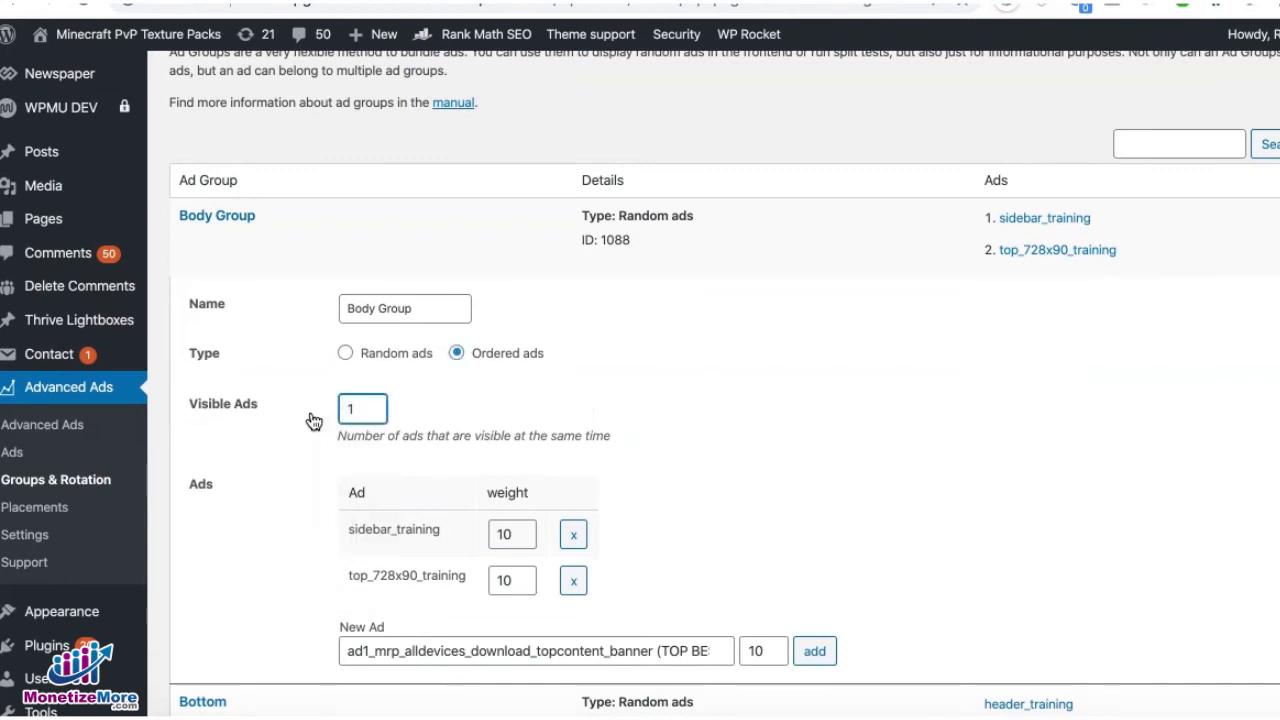
left_click(352, 412)
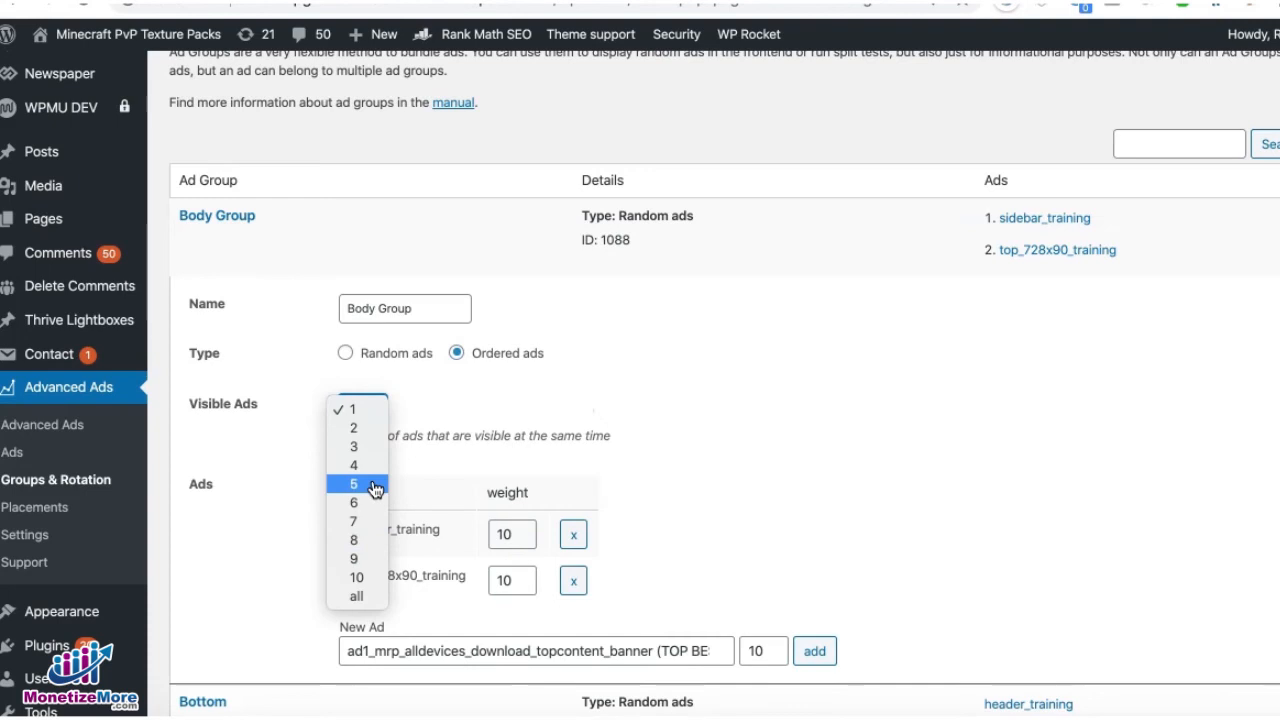
left_click(376, 608)
scroll(654, 494, "down", 2)
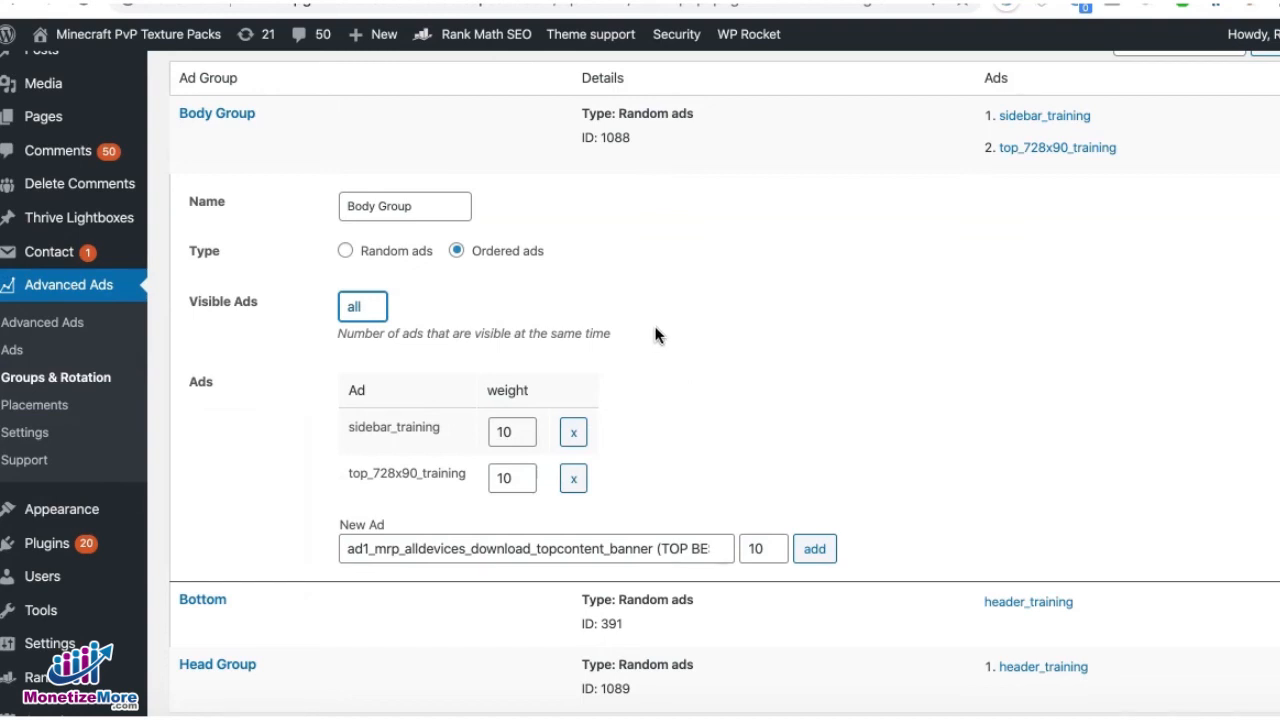
left_click(925, 300)
scroll(925, 300, "down", 3)
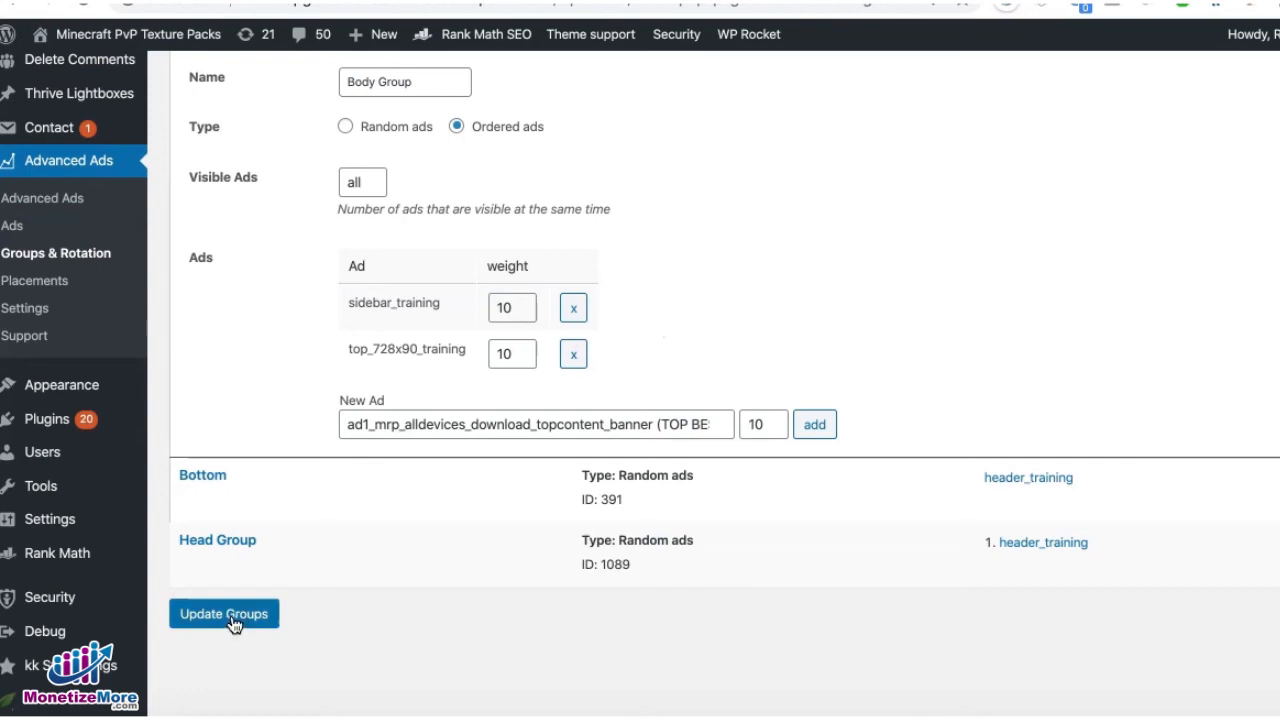
left_click(234, 624)
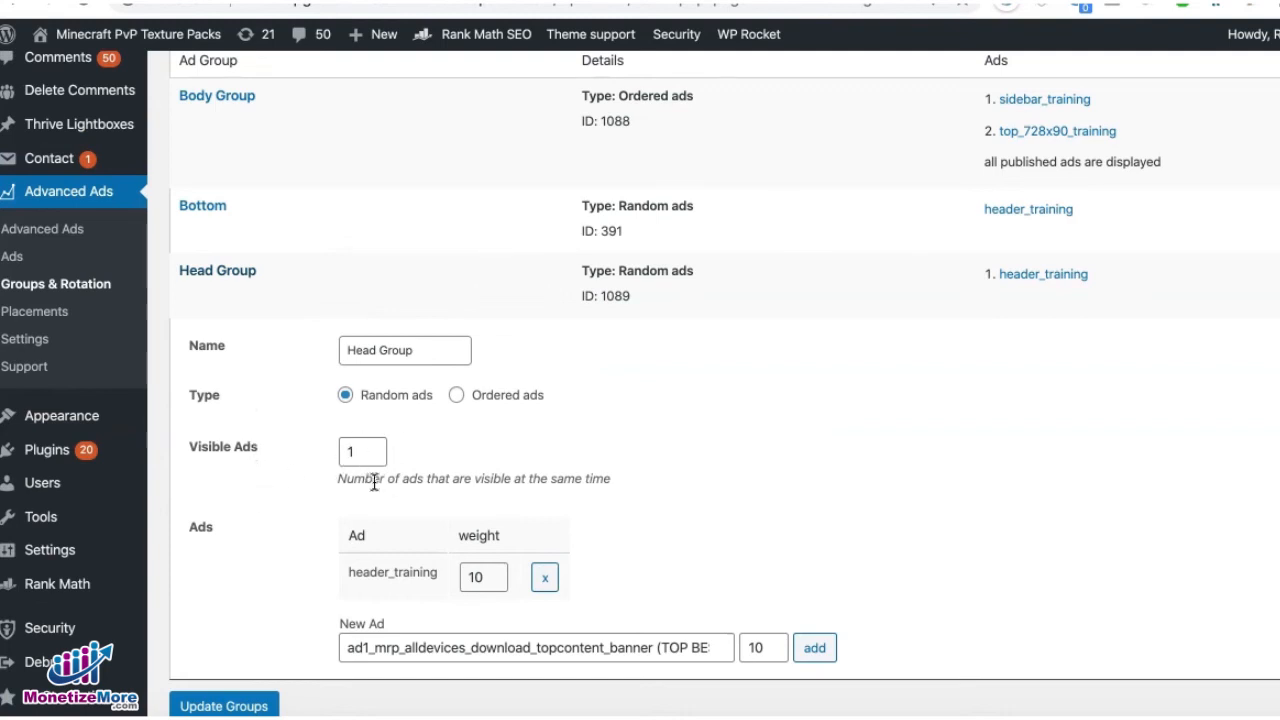
- Review the weight options of header_training in Head Group and choose 10
scroll(398, 476, "down", 2)
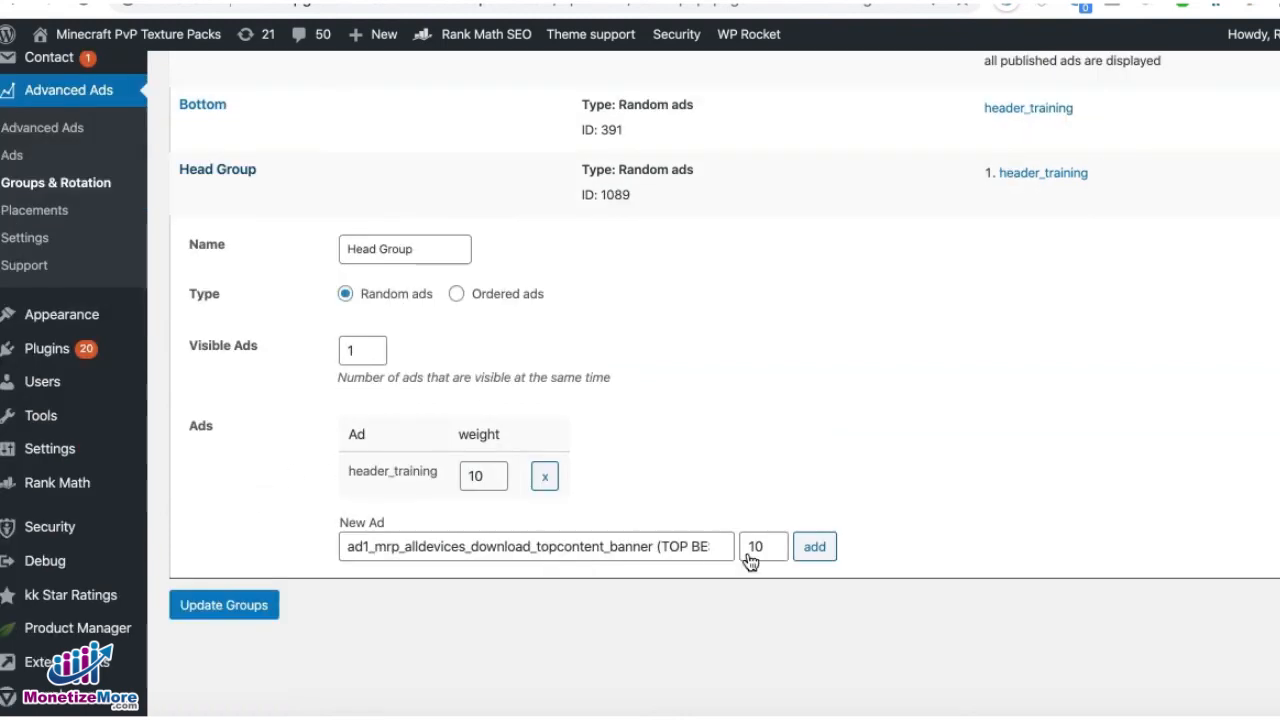
left_click(491, 479)
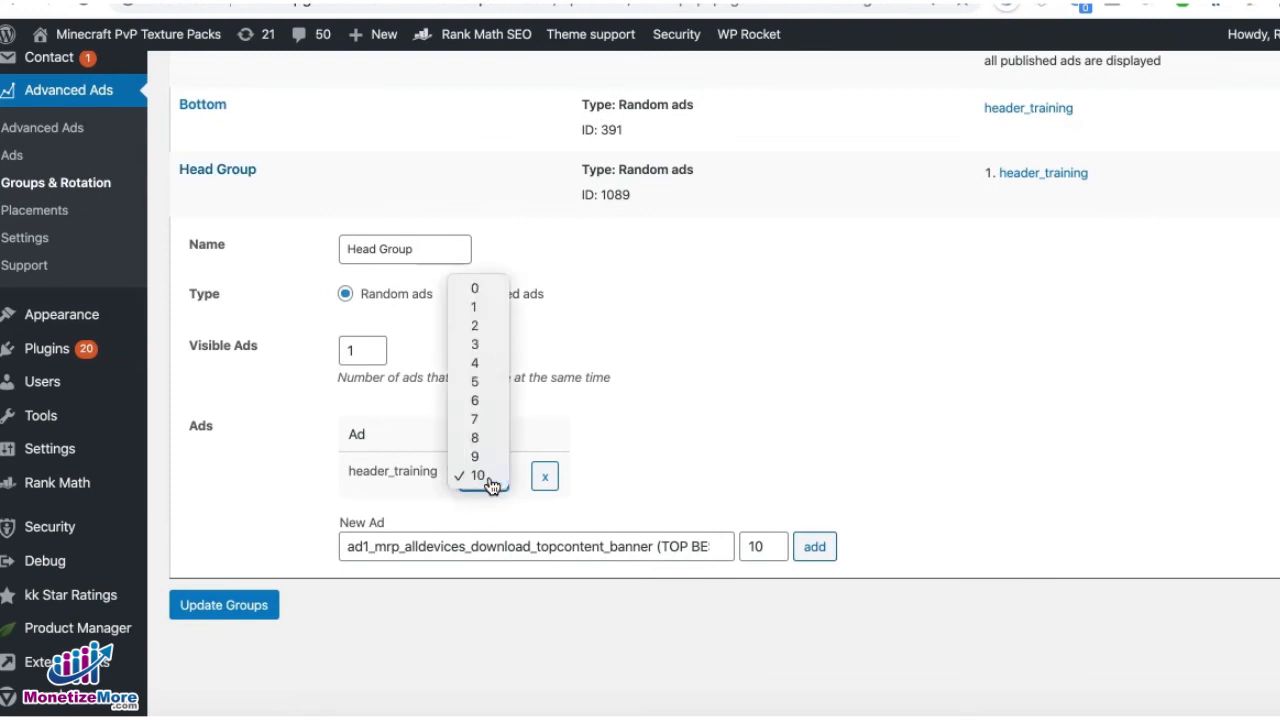
left_click(485, 476)
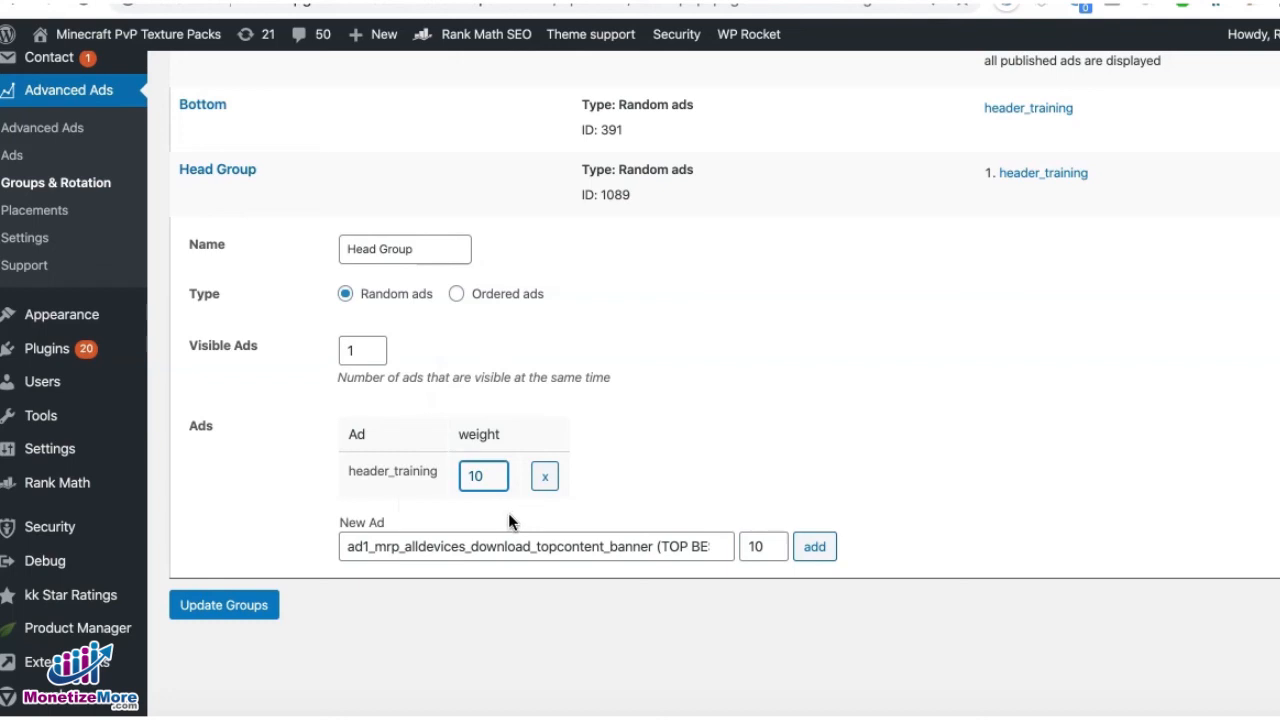
left_click(664, 443)
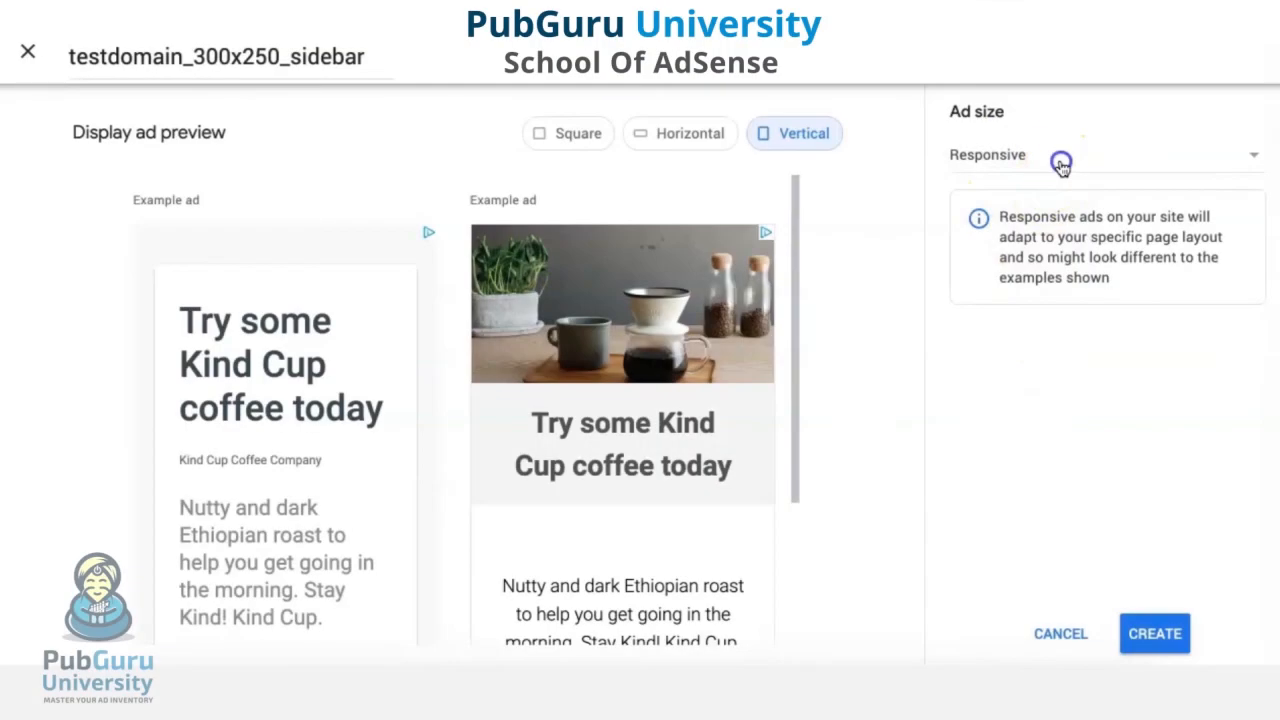
- In AdSense, set the ad size of the testdomain_300x250_sidebar display unit to Fixed
left_click(1060, 160)
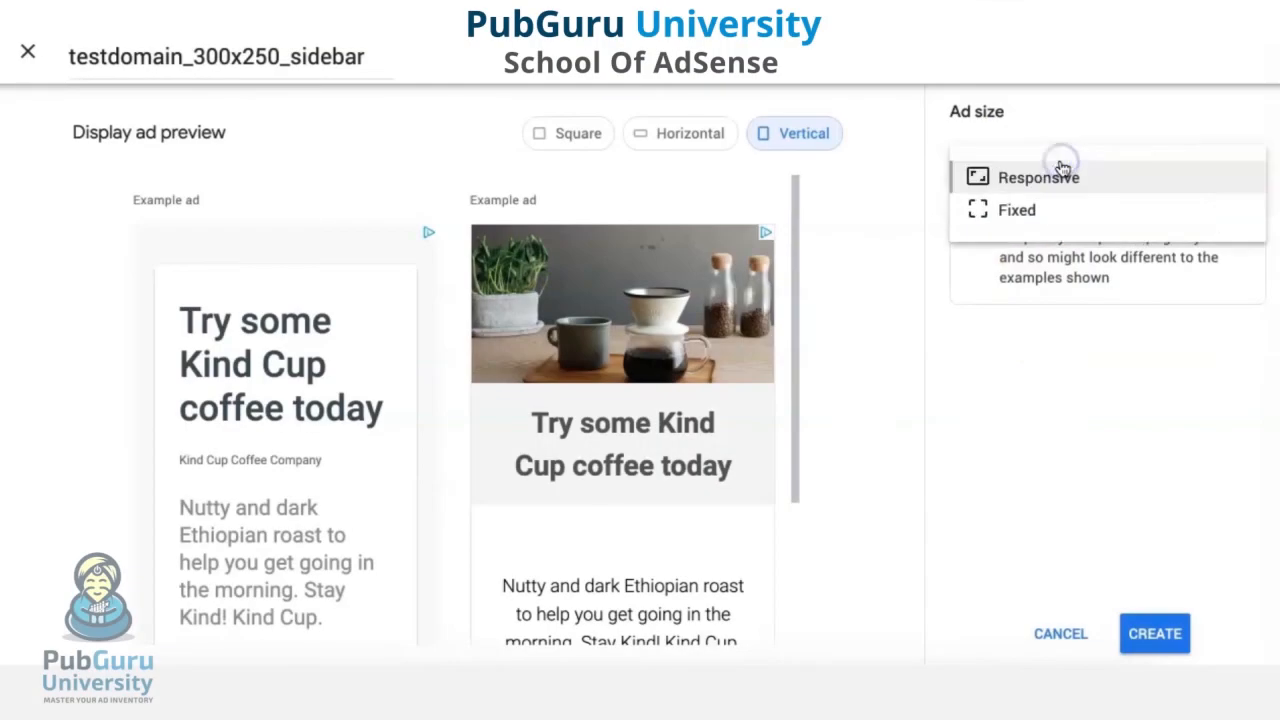
left_click(1028, 222)
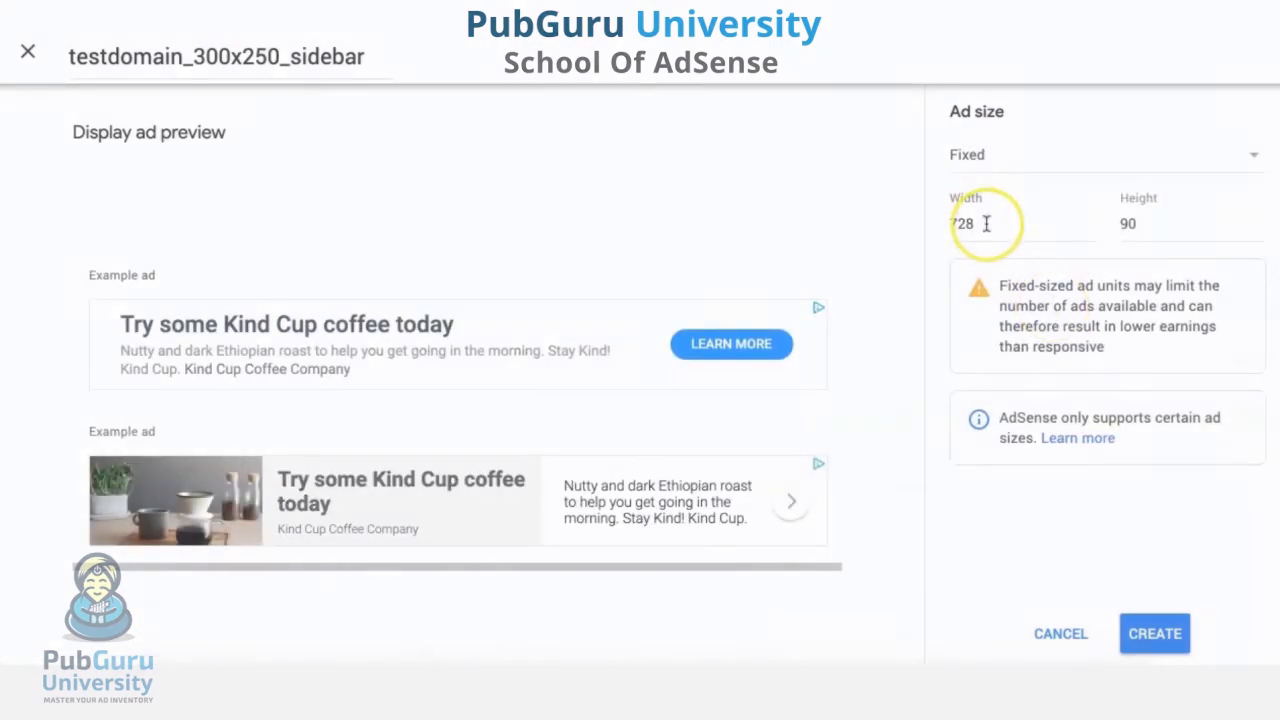